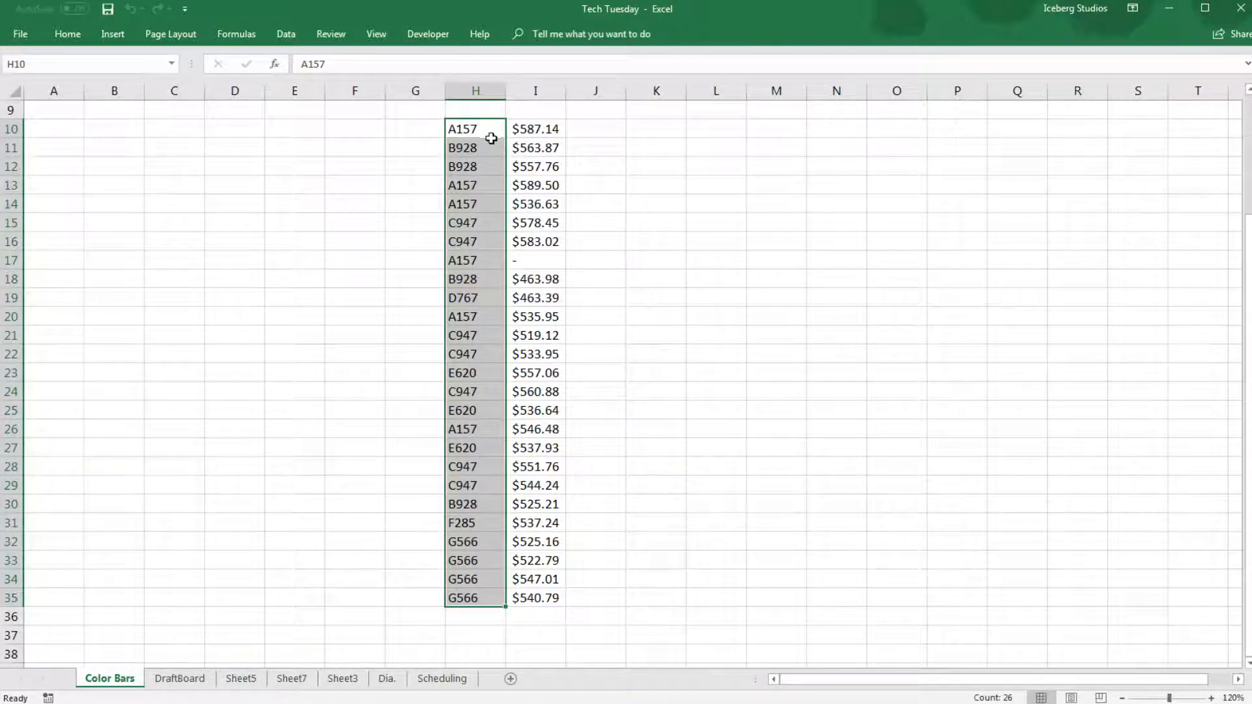
{"action": "left_click_drag", "start_coordinate": [525, 128], "coordinate": [542, 577]}
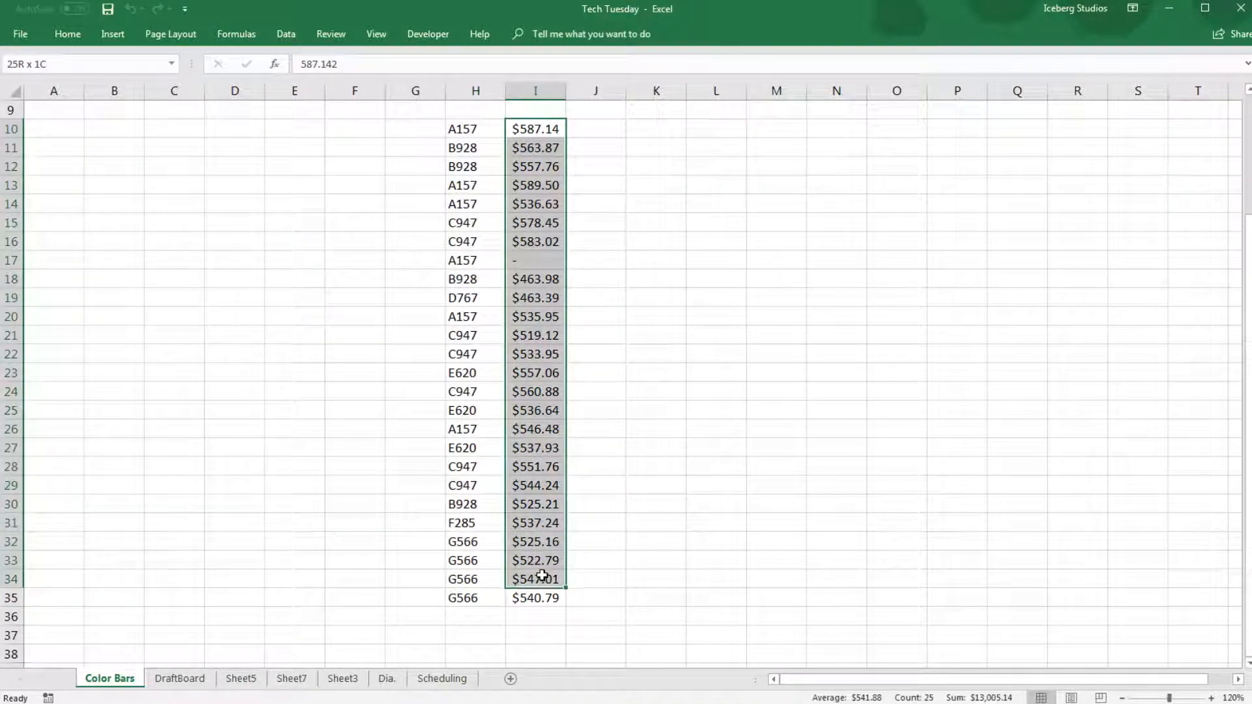
{"action": "left_click_drag", "start_coordinate": [469, 129], "coordinate": [470, 299]}
{"action": "left_click_drag", "start_coordinate": [474, 187], "coordinate": [489, 199]}
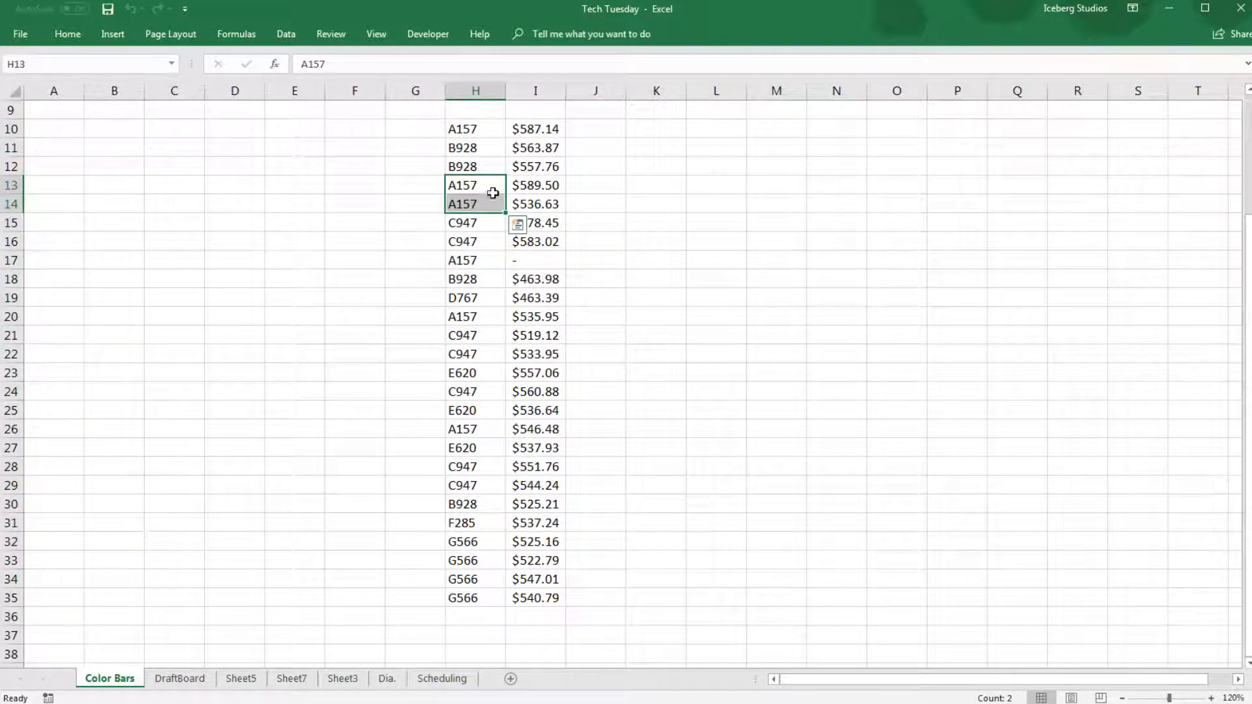
{"action": "left_click", "coordinate": [493, 261]}
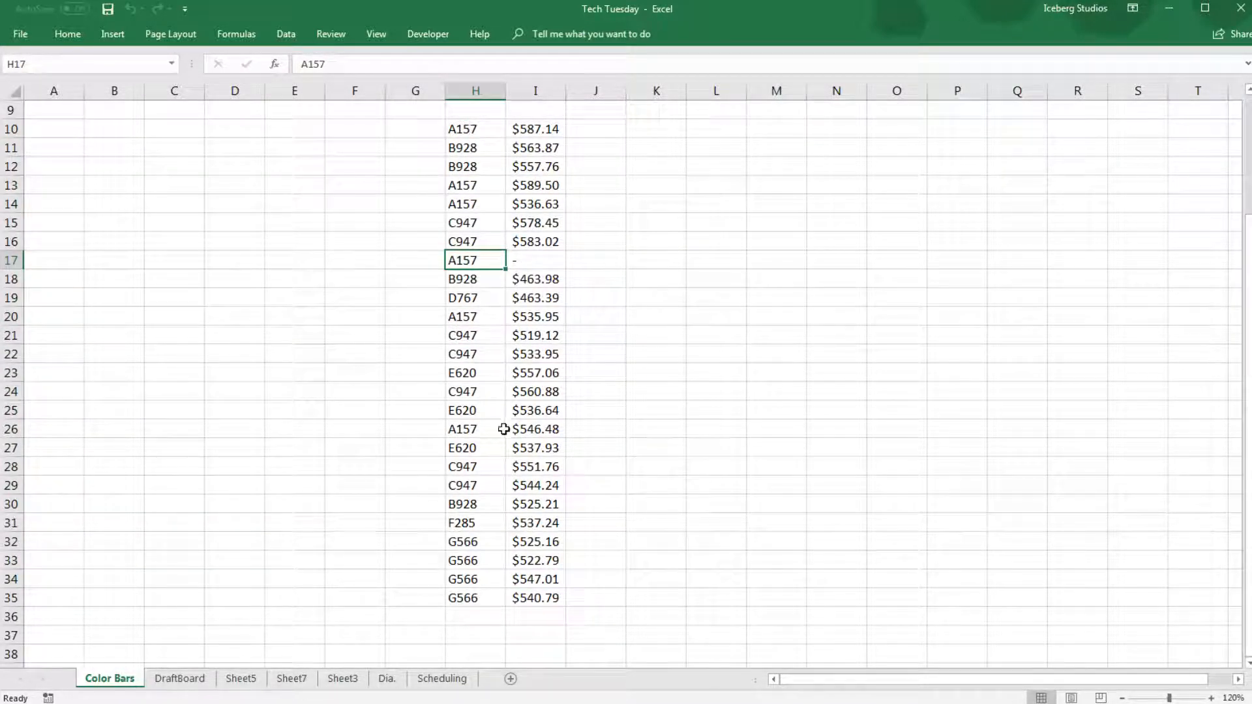
{"action": "left_click", "coordinate": [486, 279]}
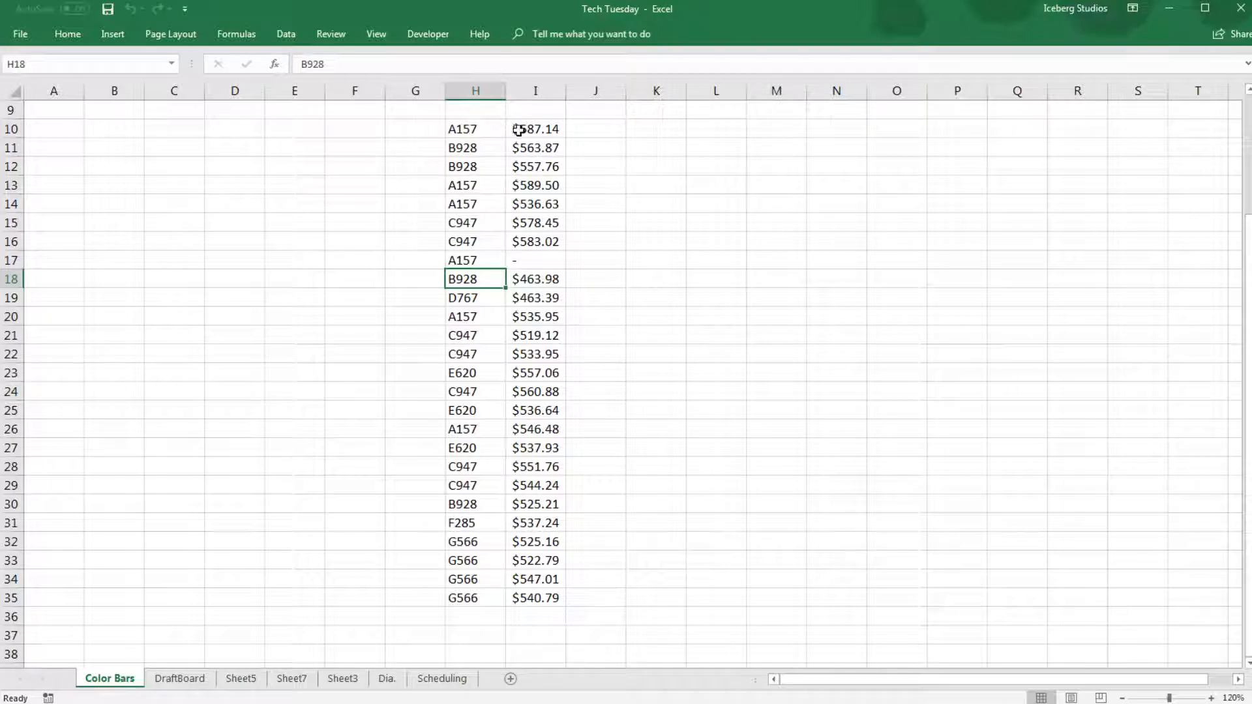
Apply the unrimmed green, yellow and red circle icon set to H10:I35 and widen column I to fit the amounts.
{"action": "left_click_drag", "start_coordinate": [471, 129], "coordinate": [548, 598]}
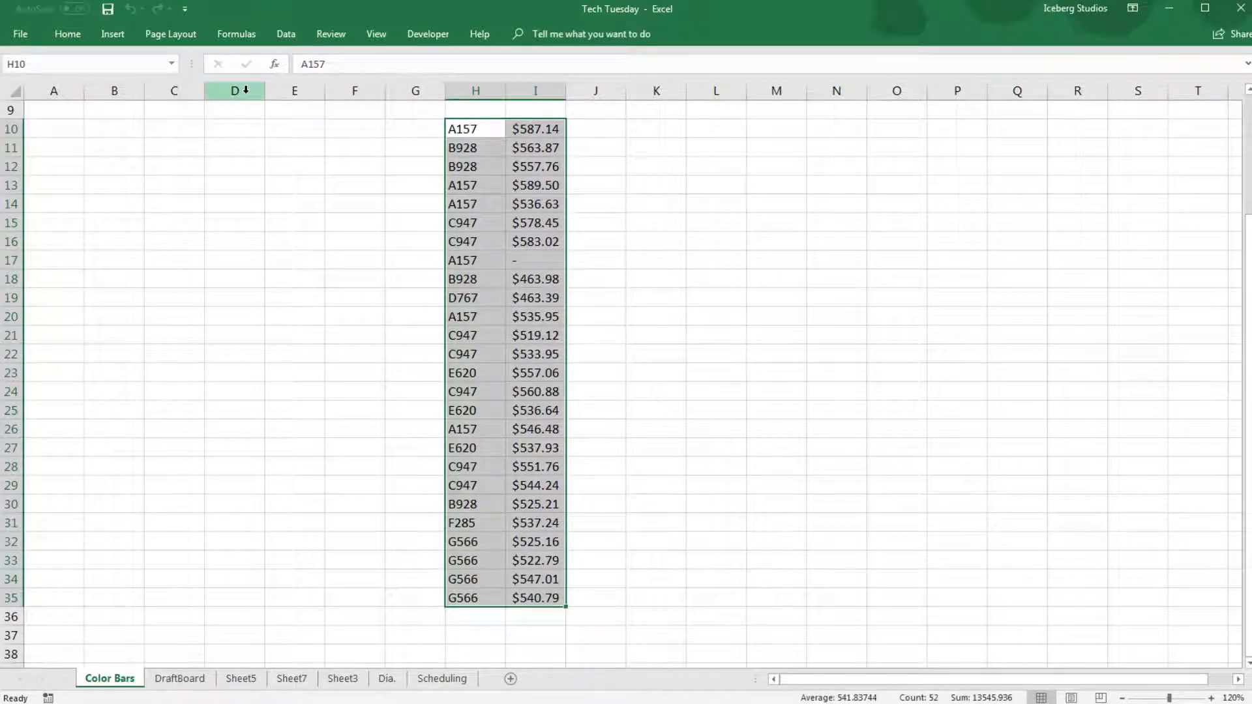
{"action": "key", "text": "ctrl+F1"}
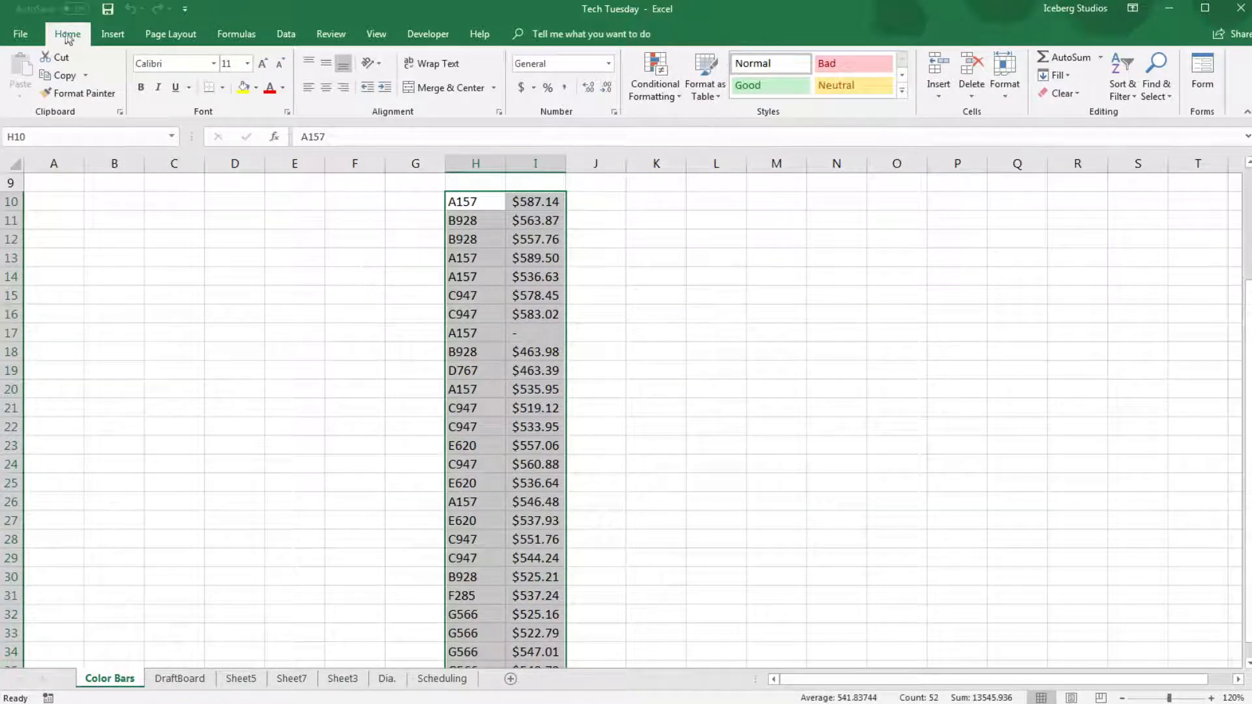
{"action": "left_click", "coordinate": [656, 92]}
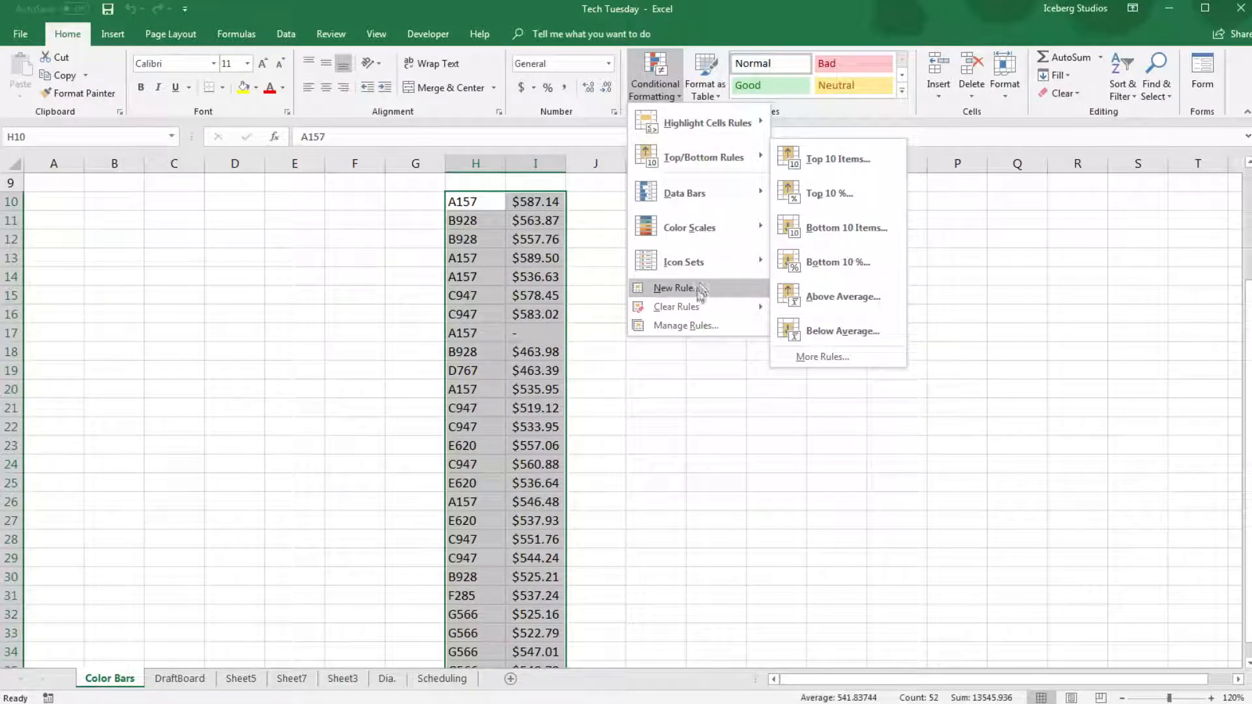
{"action": "mouse_move", "coordinate": [709, 119]}
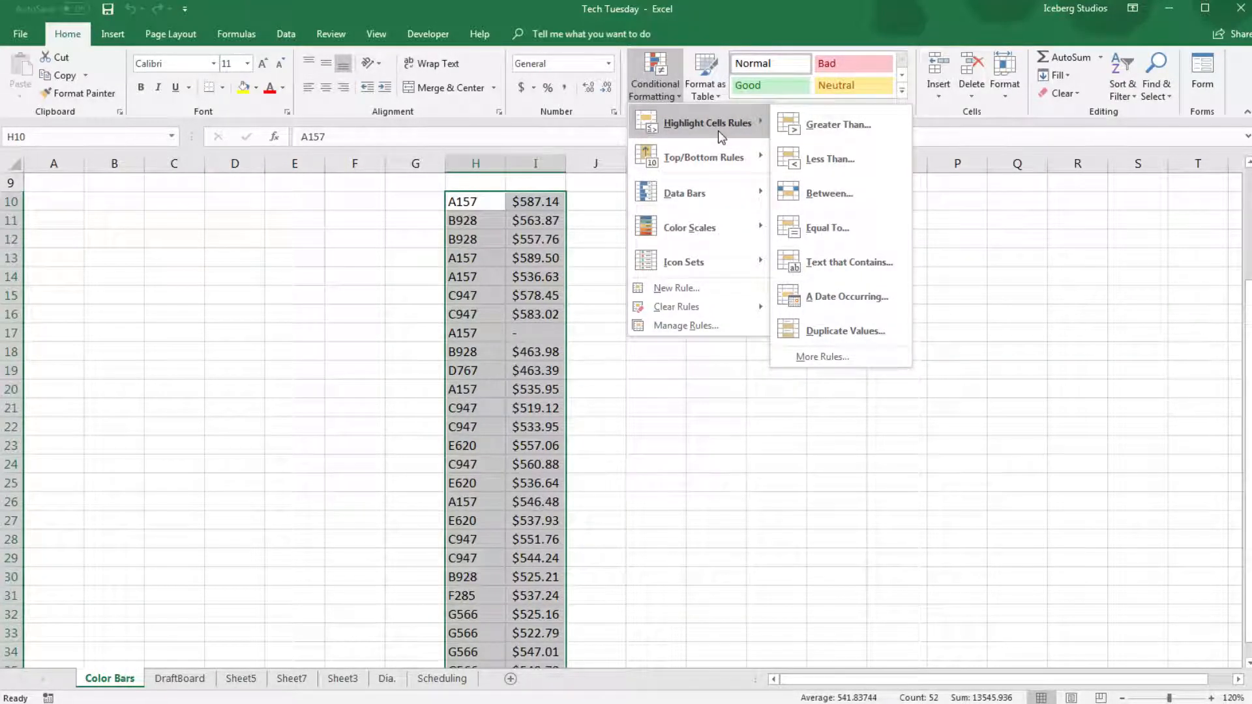
{"action": "mouse_move", "coordinate": [723, 270]}
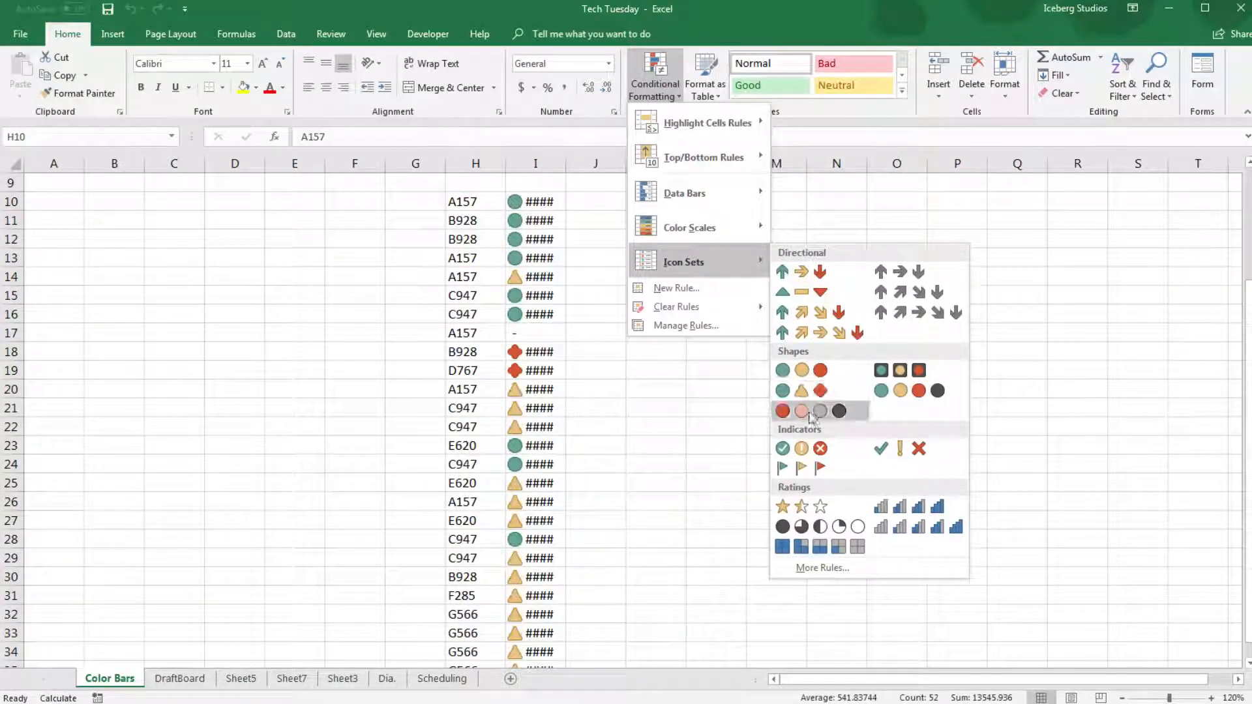
{"action": "left_click", "coordinate": [788, 372]}
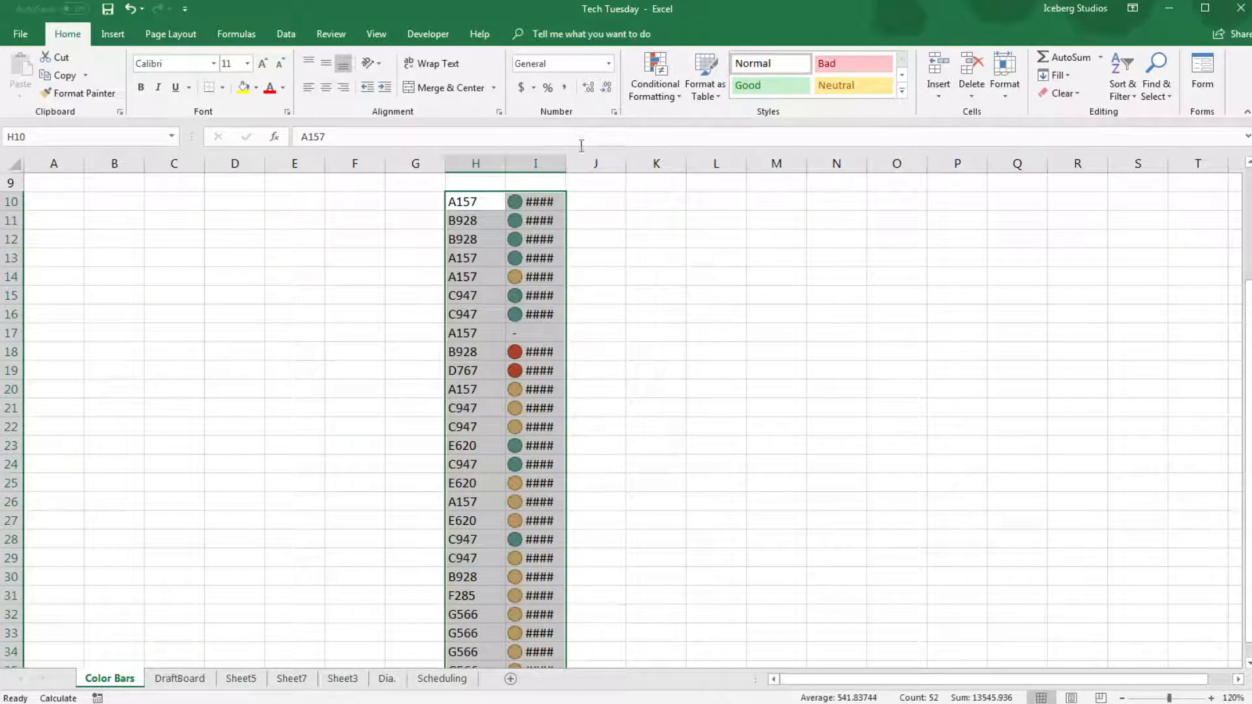
{"action": "left_click_drag", "start_coordinate": [567, 165], "coordinate": [594, 170]}
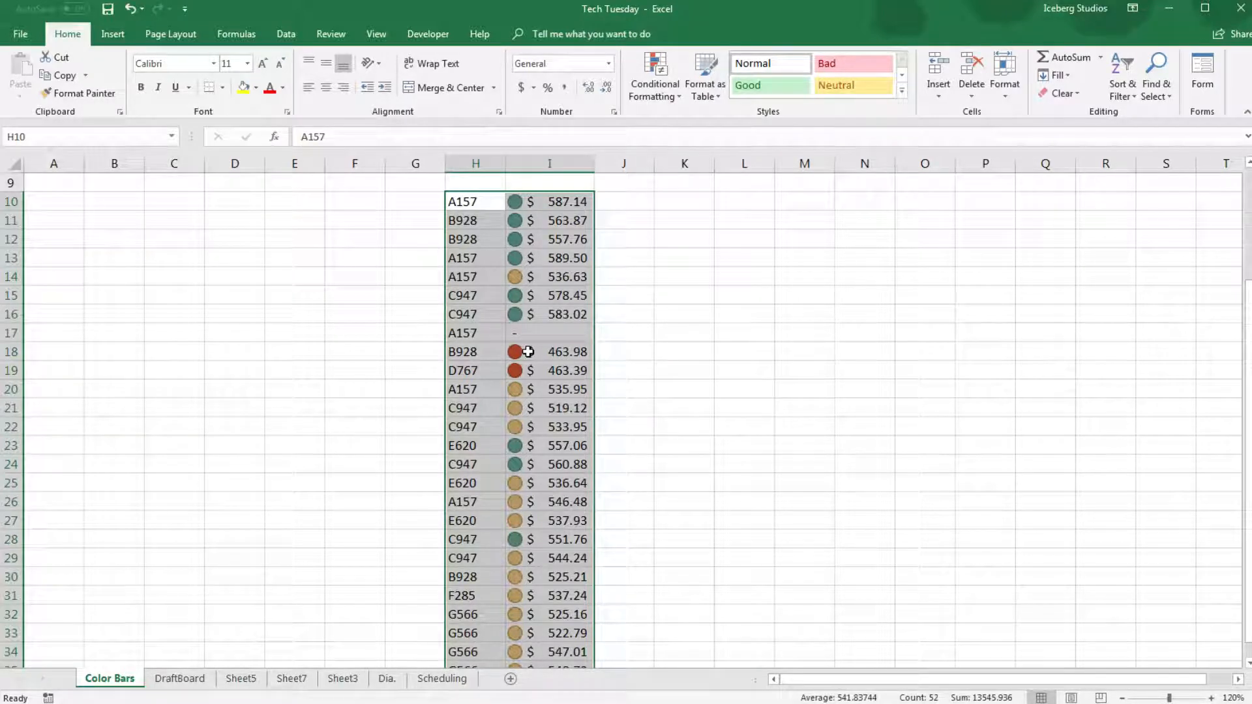
Examine how the red, yellow and green circles are distributed across the amounts in I10:I35 and their codes in column H.
{"action": "left_click", "coordinate": [558, 353]}
{"action": "left_click_drag", "start_coordinate": [553, 354], "coordinate": [556, 370]}
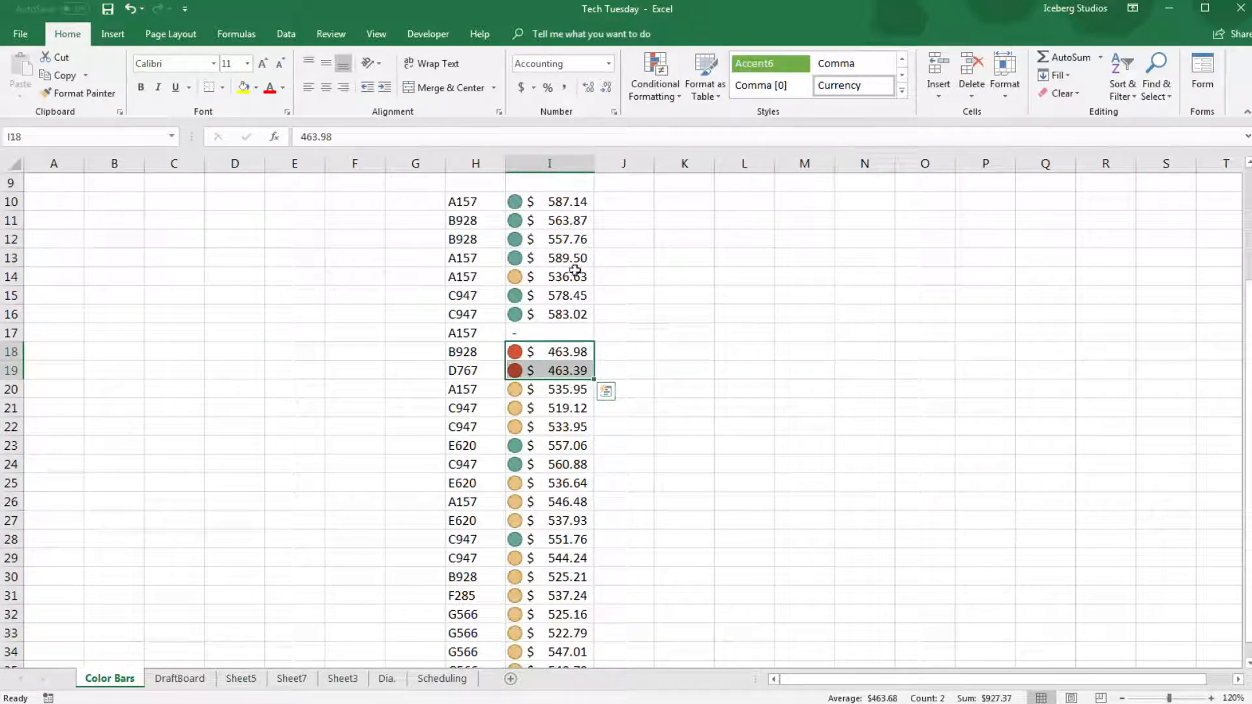
{"action": "scroll", "coordinate": [544, 230], "scroll_direction": "down", "scroll_amount": 2}
{"action": "scroll", "coordinate": [542, 234], "scroll_direction": "up", "scroll_amount": 2}
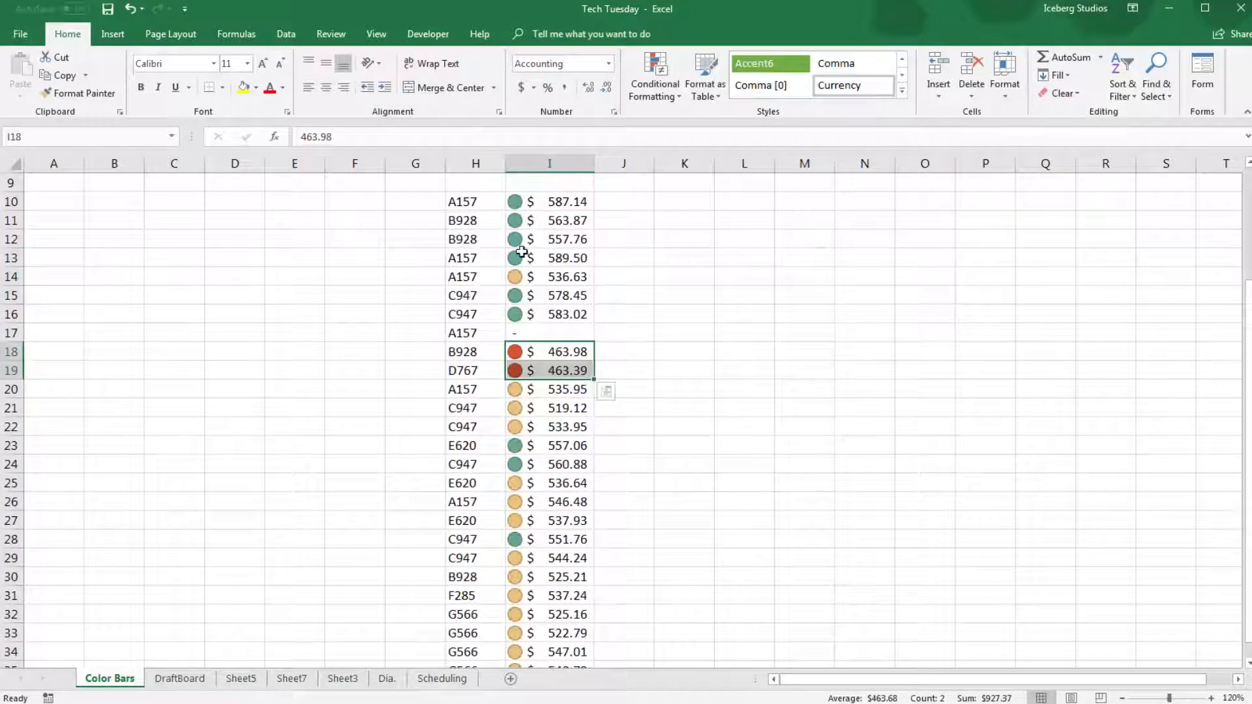
{"action": "scroll", "coordinate": [545, 287], "scroll_direction": "down", "scroll_amount": 2}
{"action": "scroll", "coordinate": [548, 350], "scroll_direction": "up", "scroll_amount": 1}
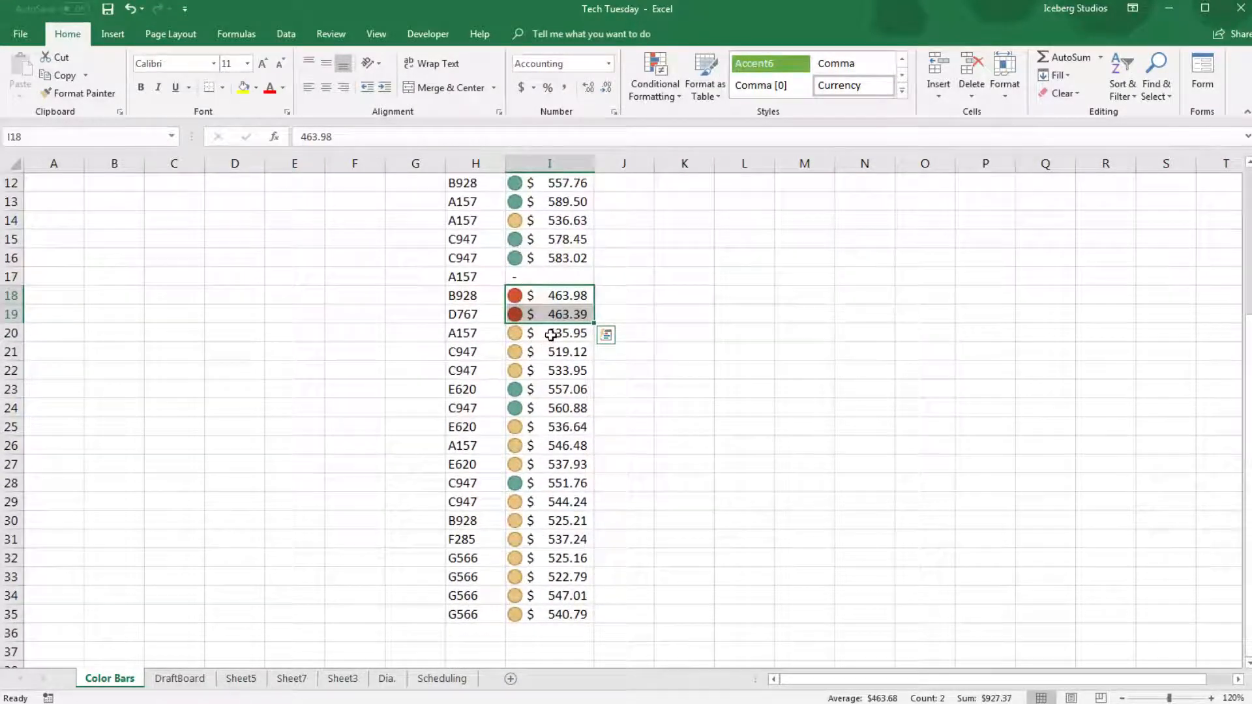
{"action": "left_click_drag", "start_coordinate": [547, 335], "coordinate": [549, 369]}
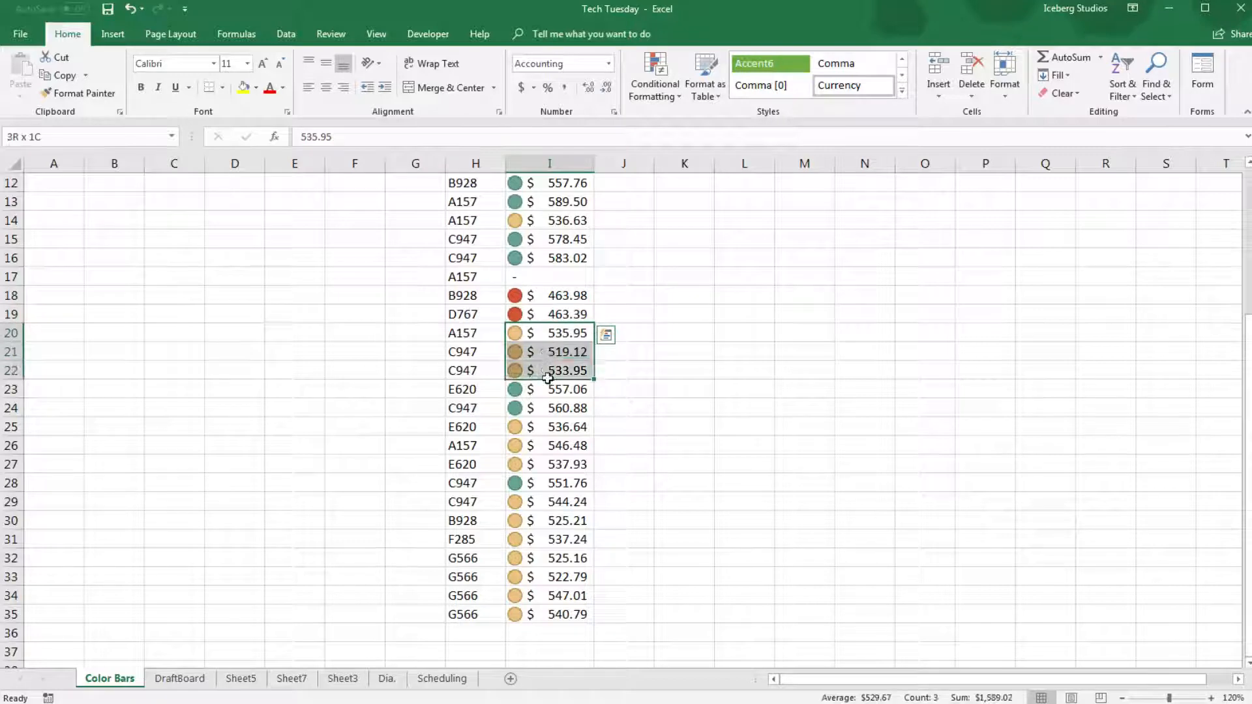
{"action": "scroll", "coordinate": [550, 358], "scroll_direction": "up", "scroll_amount": 2}
{"action": "scroll", "coordinate": [551, 352], "scroll_direction": "up", "scroll_amount": 1}
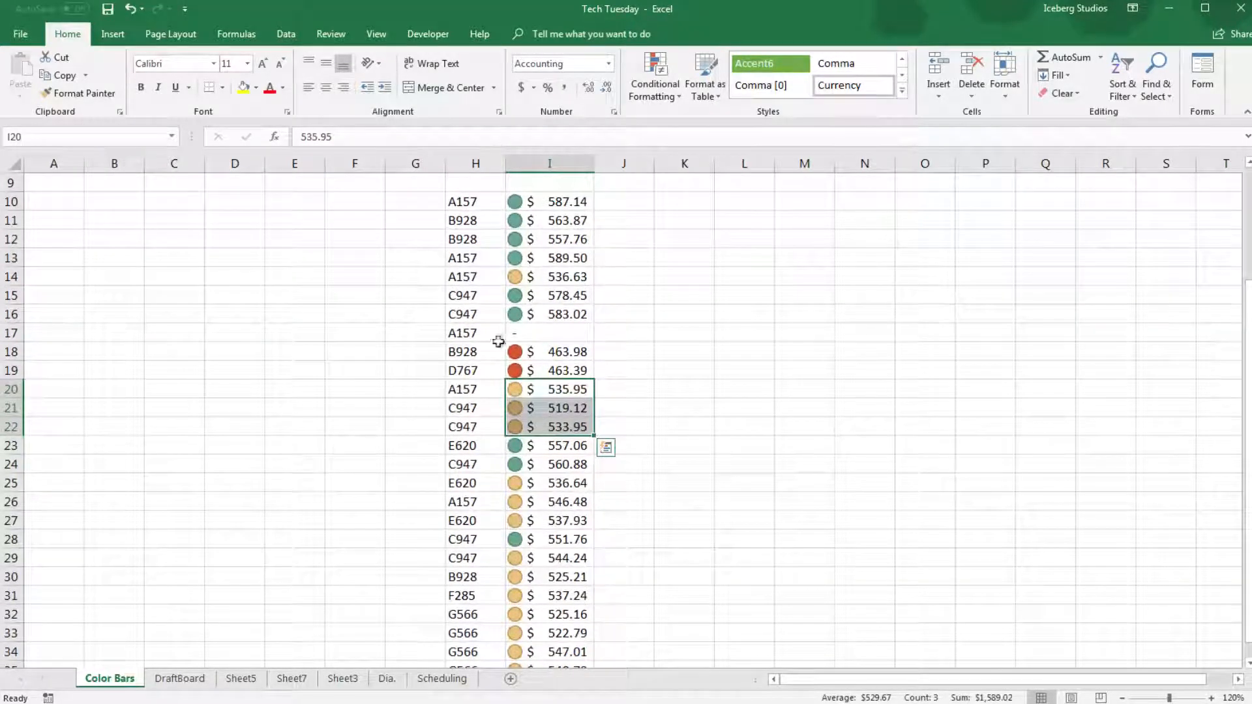
{"action": "left_click", "coordinate": [643, 335]}
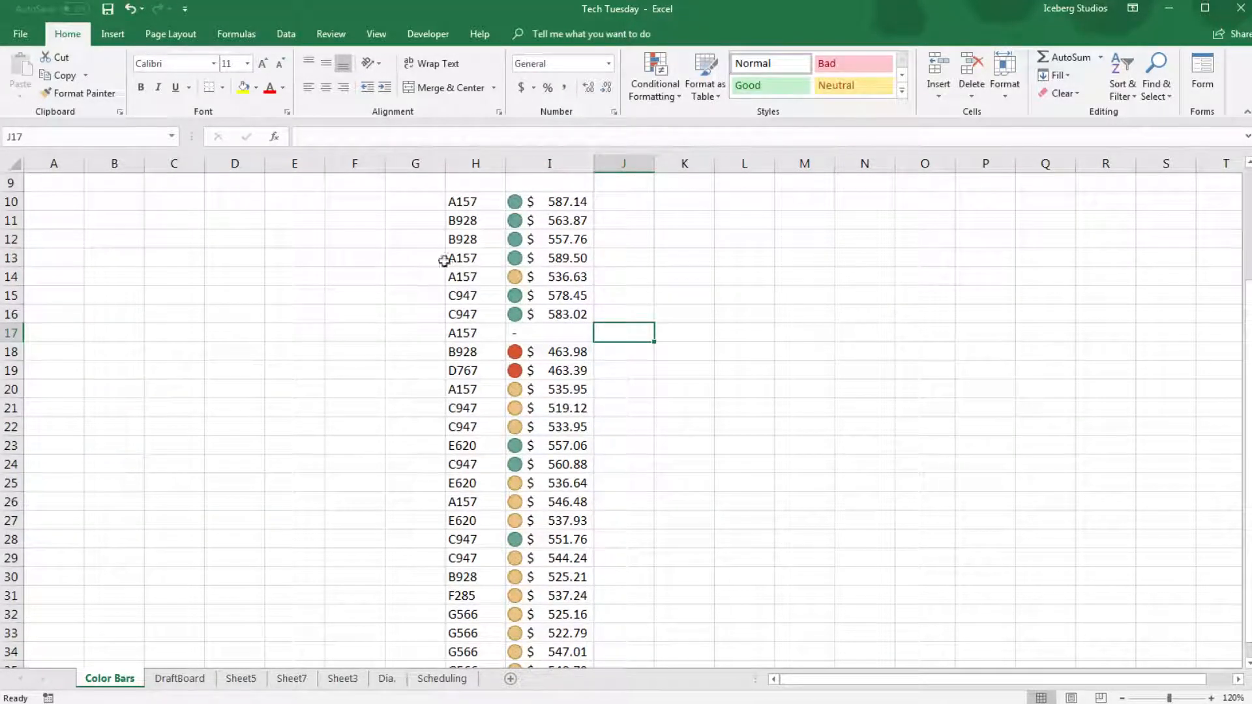
{"action": "left_click_drag", "start_coordinate": [556, 353], "coordinate": [551, 369]}
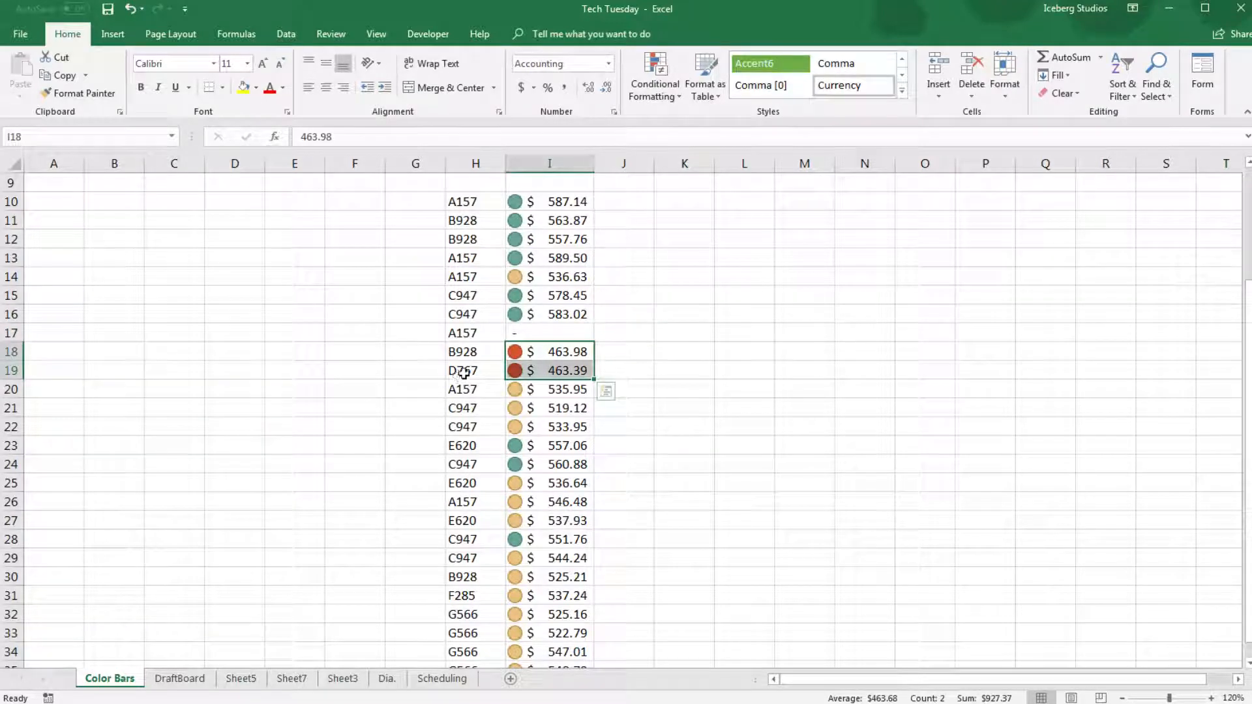
{"action": "left_click", "coordinate": [486, 353]}
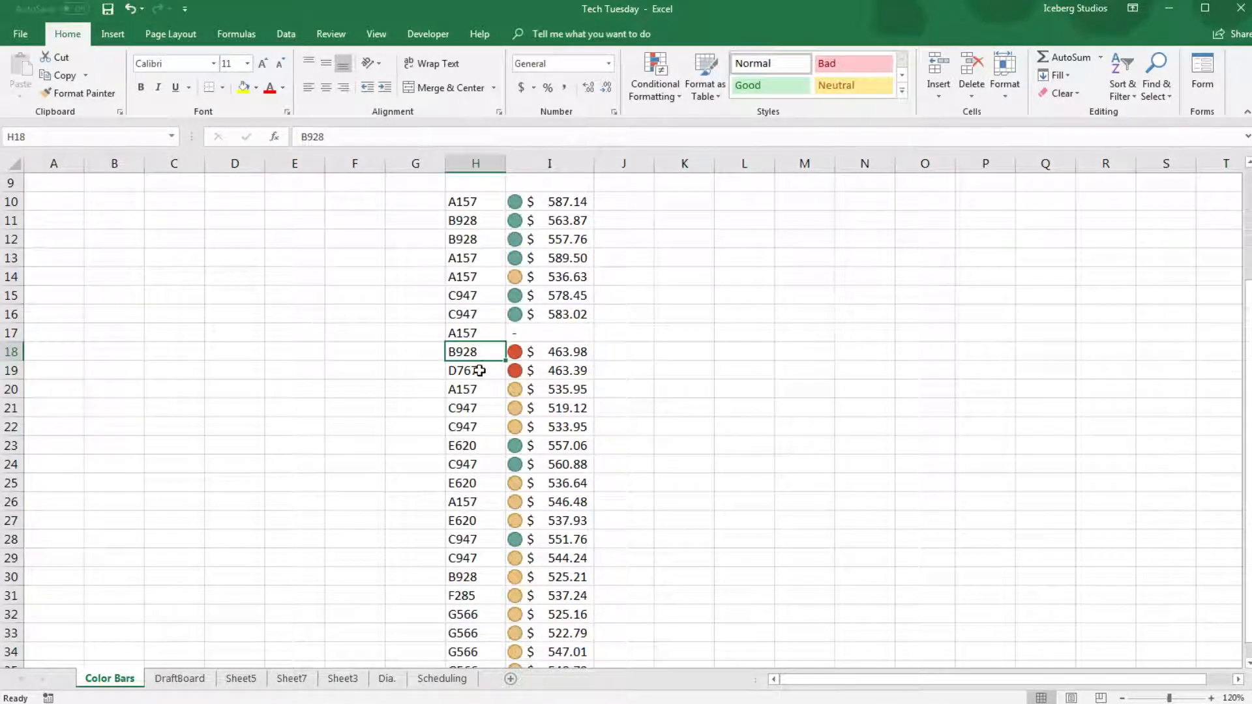
{"action": "left_click", "coordinate": [404, 208]}
{"action": "left_click_drag", "start_coordinate": [419, 200], "coordinate": [429, 610]}
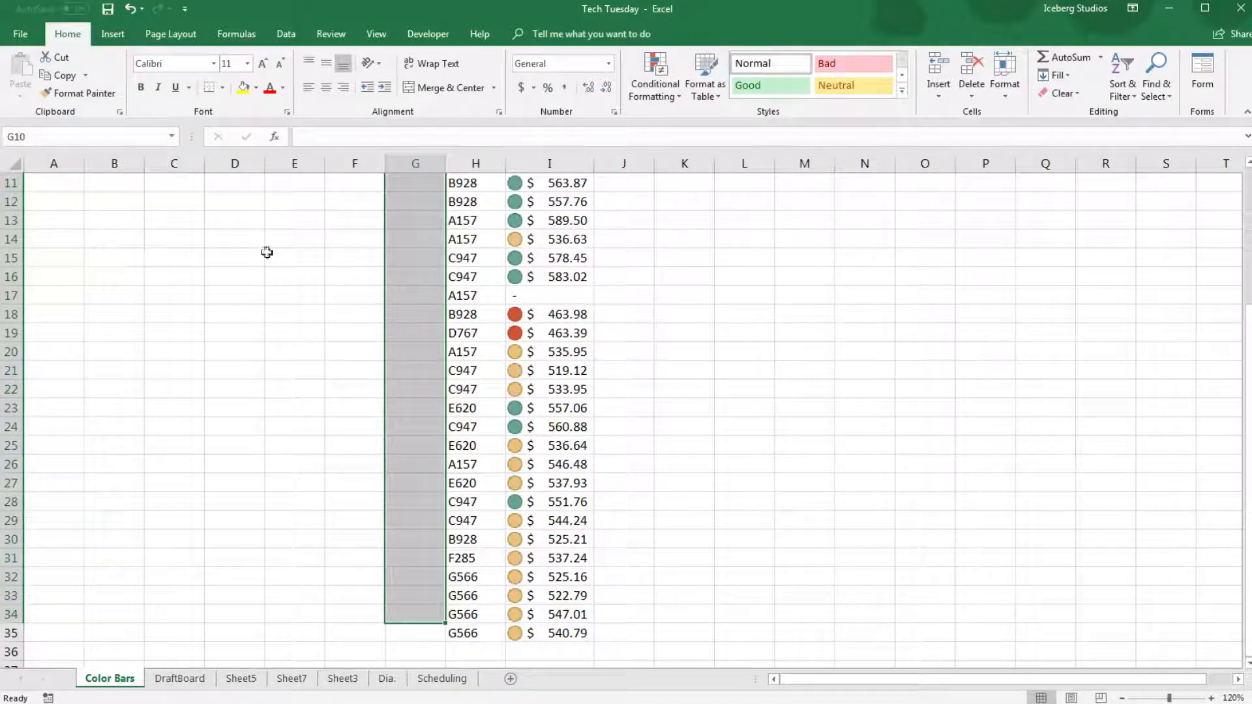
{"action": "scroll", "coordinate": [552, 421], "scroll_direction": "up", "scroll_amount": 3}
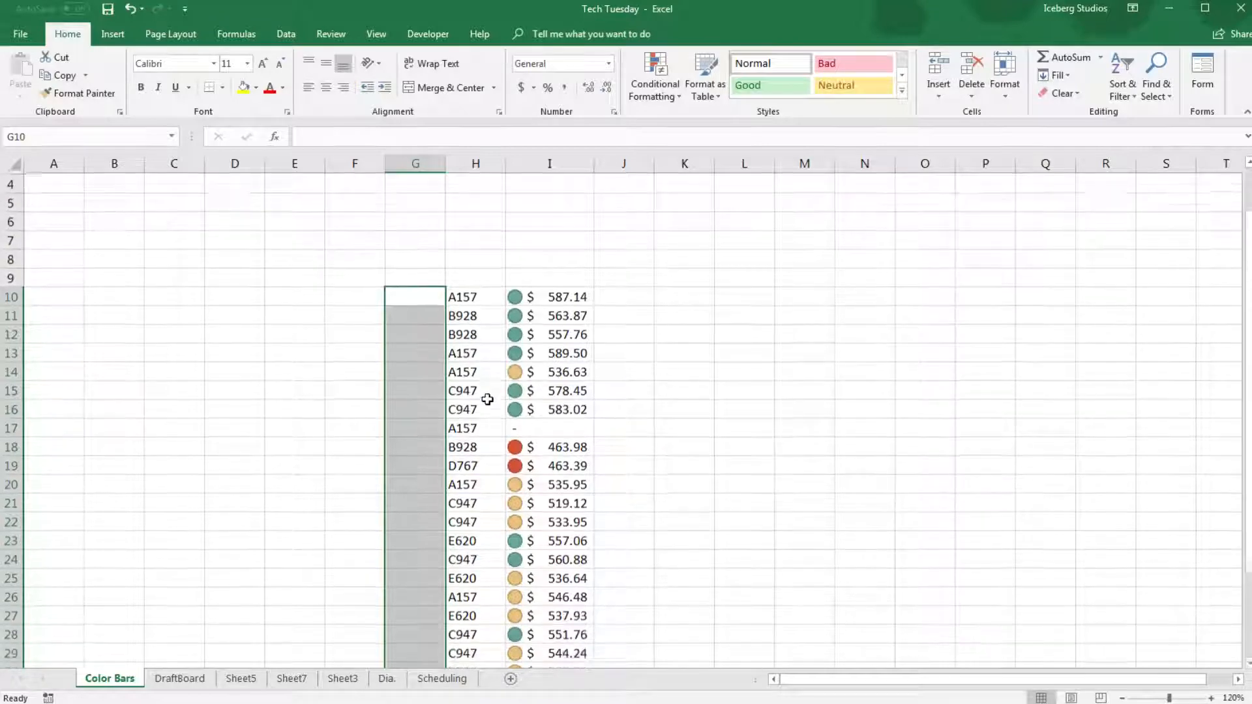
{"action": "scroll", "coordinate": [456, 378], "scroll_direction": "down", "scroll_amount": 2}
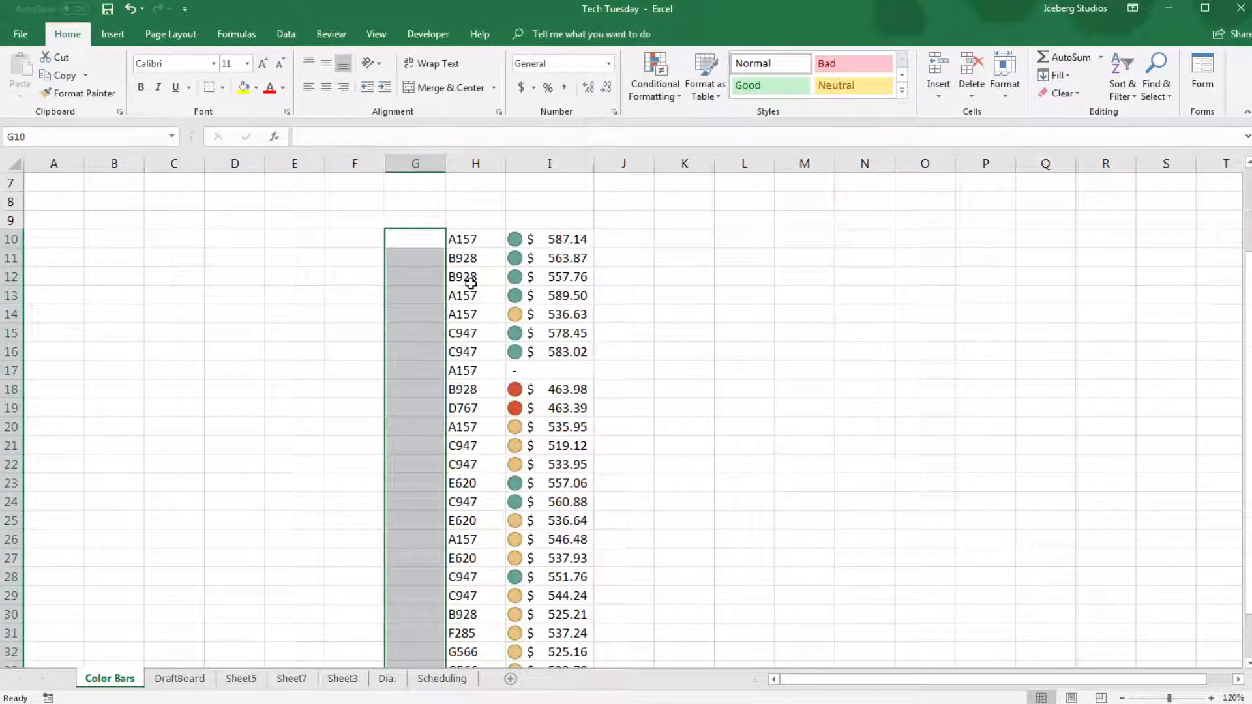
{"action": "scroll", "coordinate": [471, 283], "scroll_direction": "down", "scroll_amount": 1}
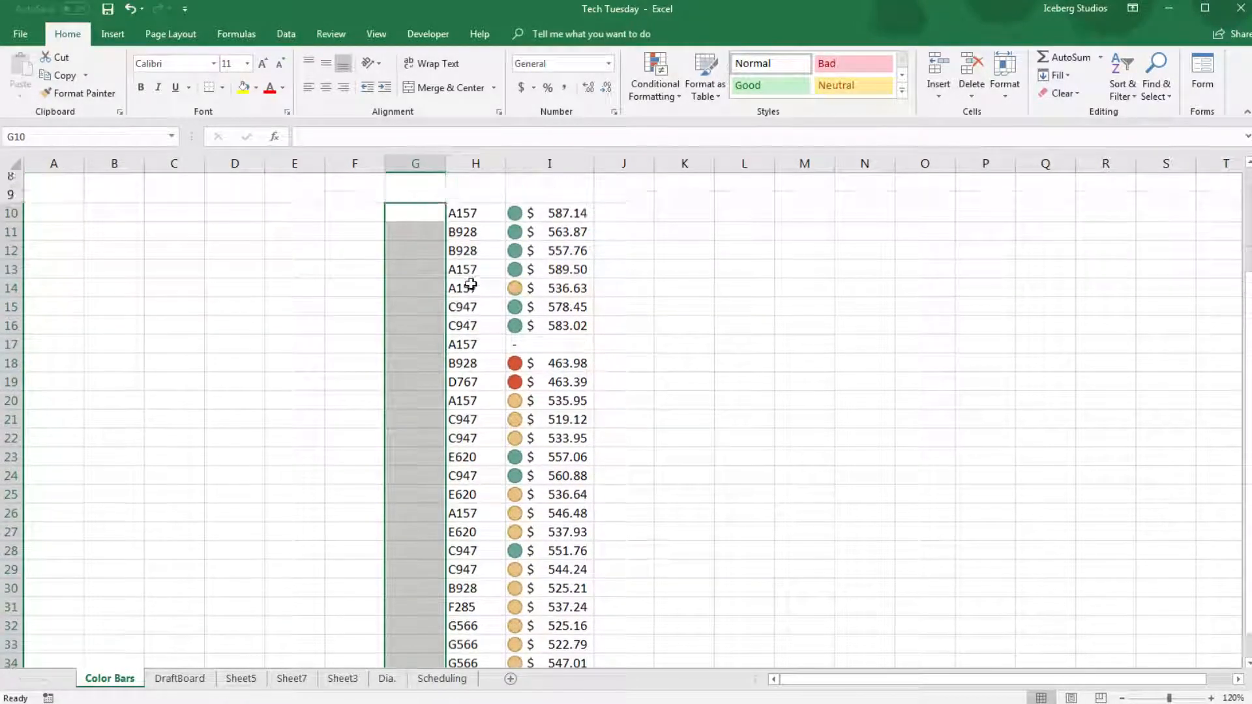
{"action": "scroll", "coordinate": [470, 280], "scroll_direction": "up", "scroll_amount": 1}
Delete the Icon Set conditional formatting rule that applies to H10:I35.
{"action": "left_click", "coordinate": [544, 239]}
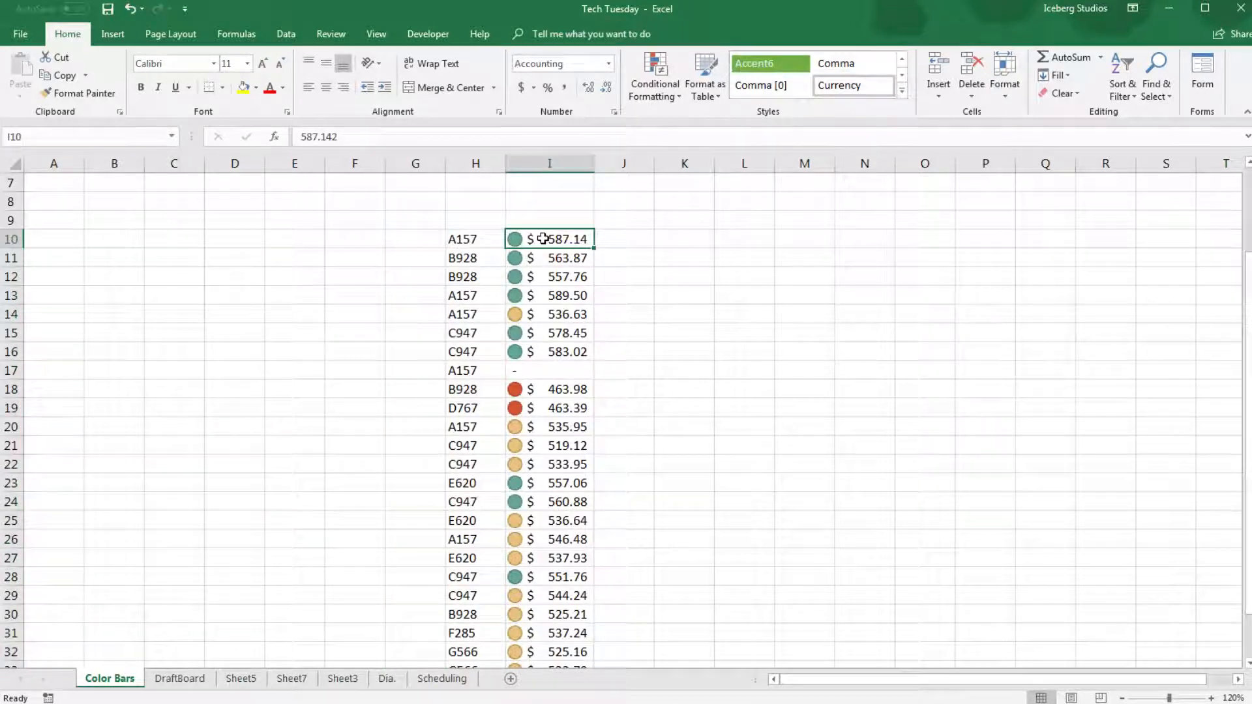
{"action": "left_click", "coordinate": [654, 85]}
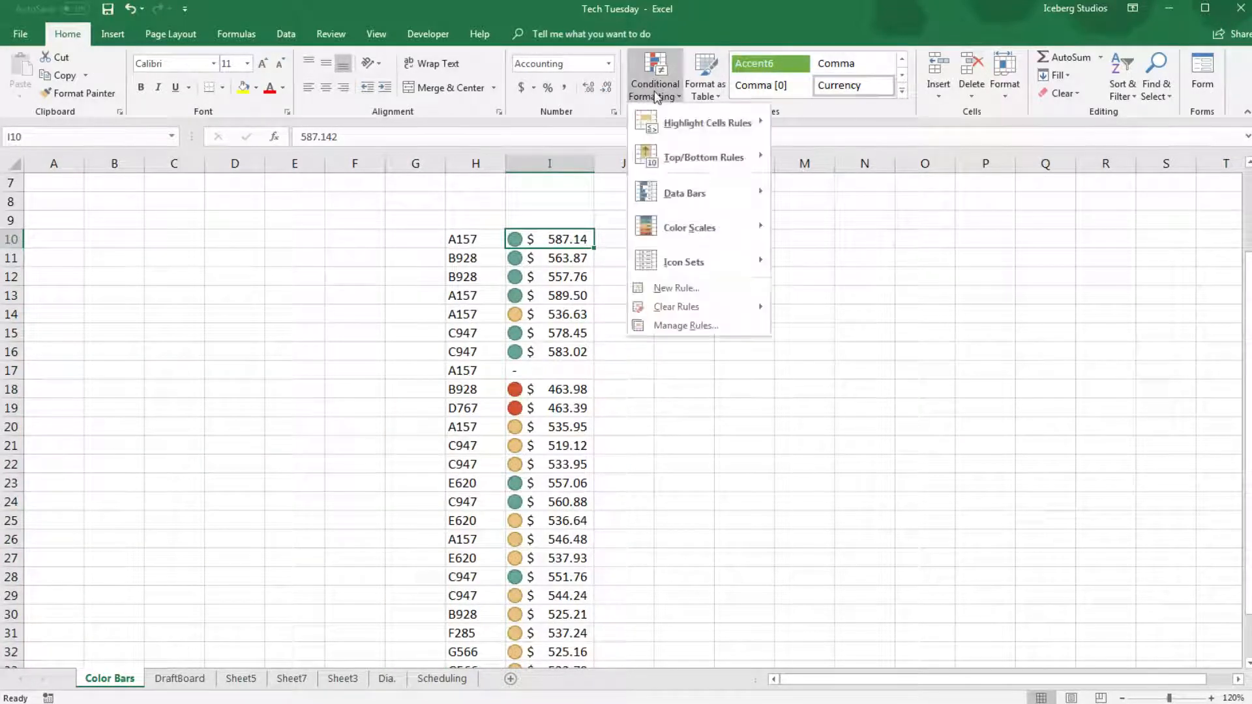
{"action": "left_click", "coordinate": [675, 326]}
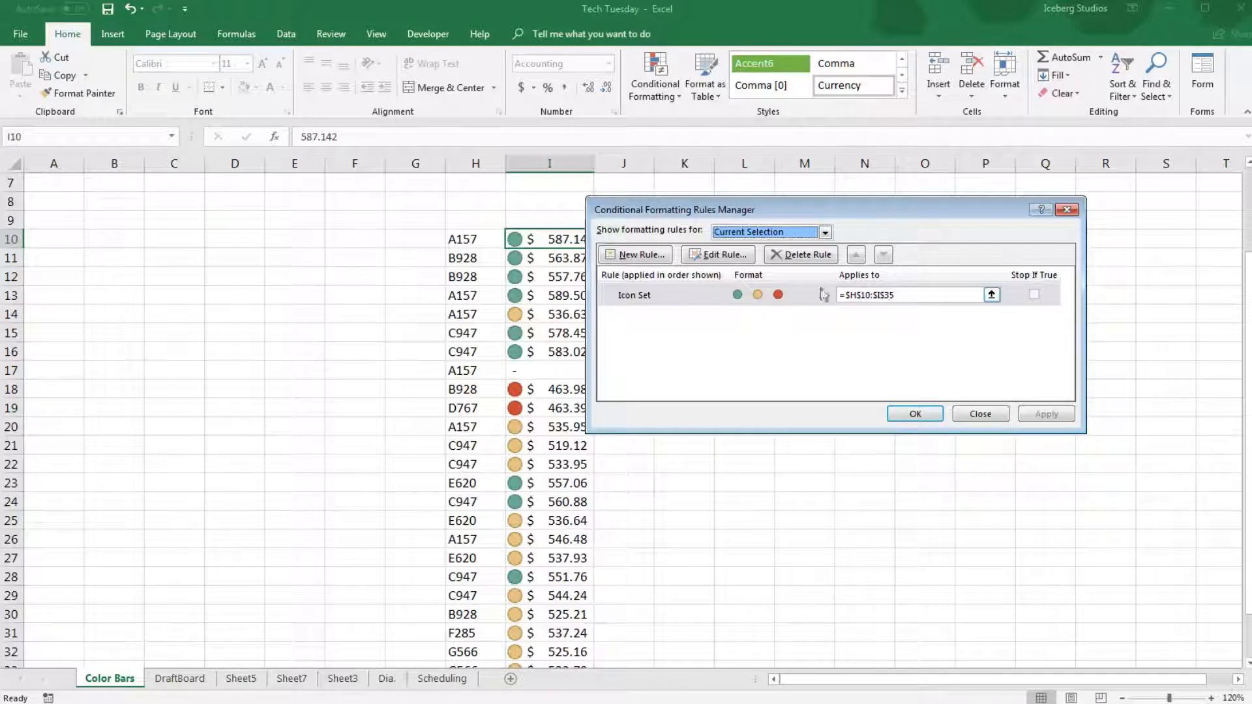
{"action": "left_click", "coordinate": [799, 297]}
{"action": "left_click", "coordinate": [796, 257]}
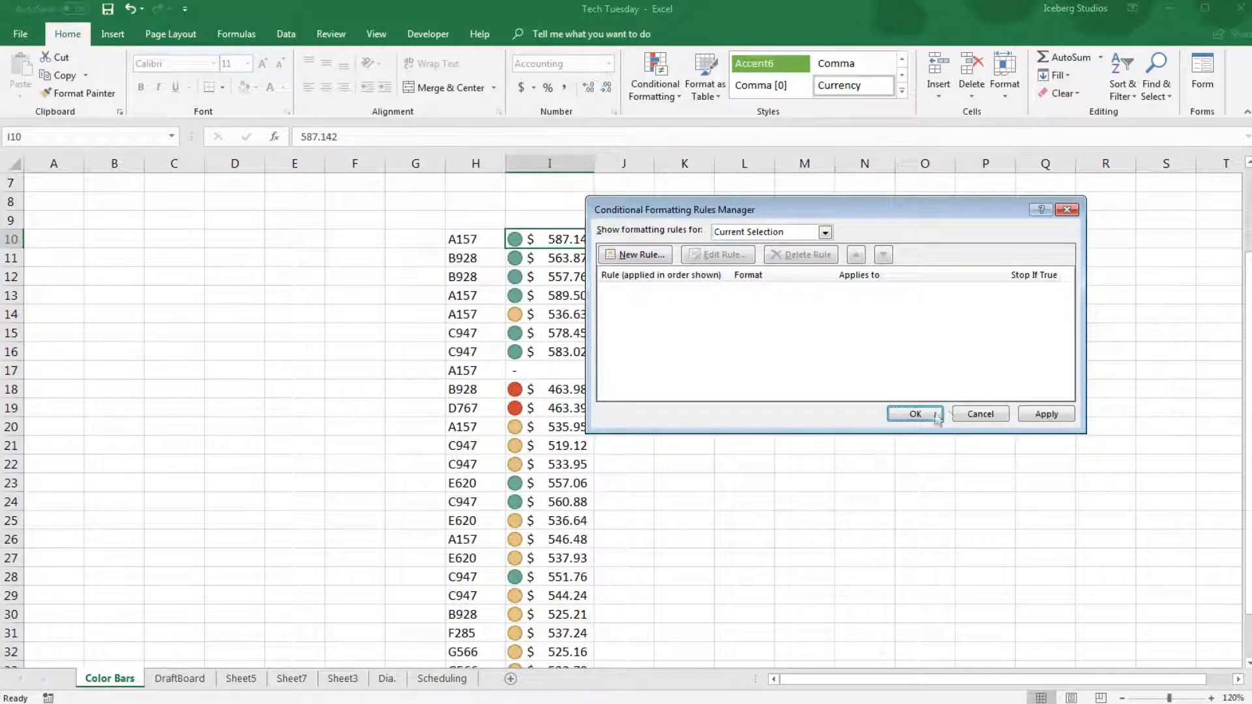
{"action": "left_click", "coordinate": [1043, 414]}
{"action": "left_click", "coordinate": [917, 414]}
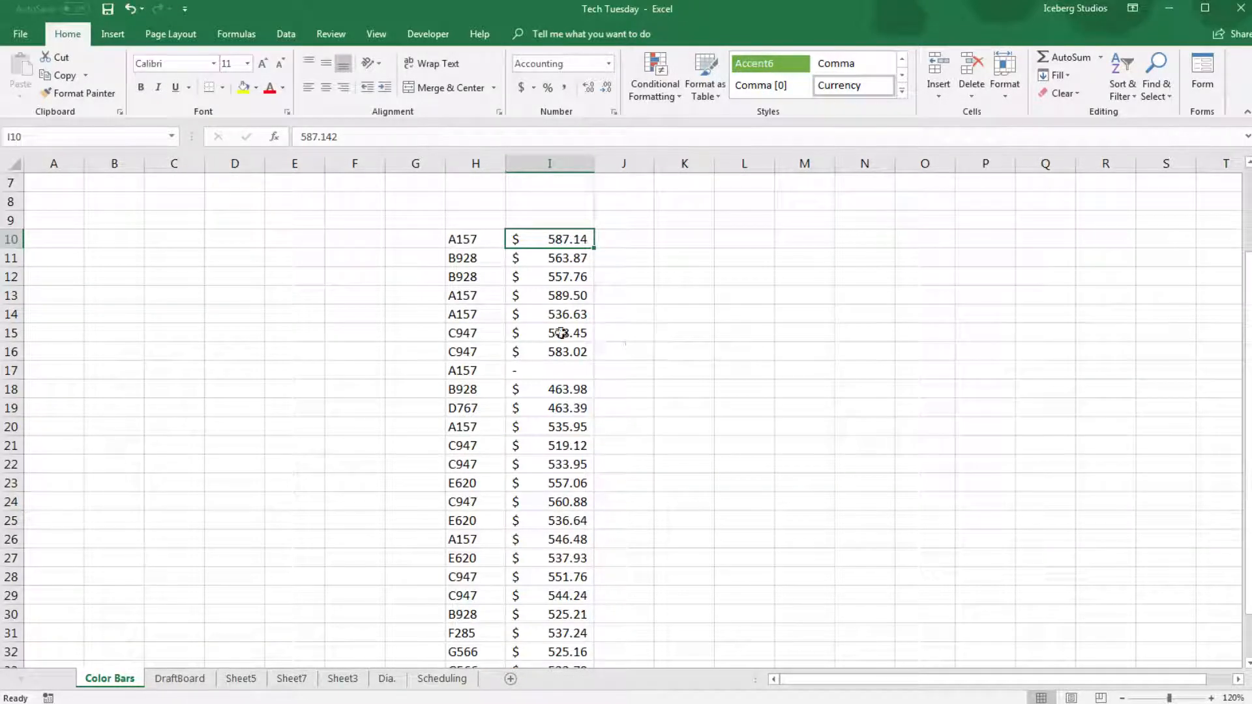
Check the conditional formatting rules manager for any rules on cell I14.
{"action": "left_click", "coordinate": [554, 314]}
{"action": "left_click", "coordinate": [656, 81]}
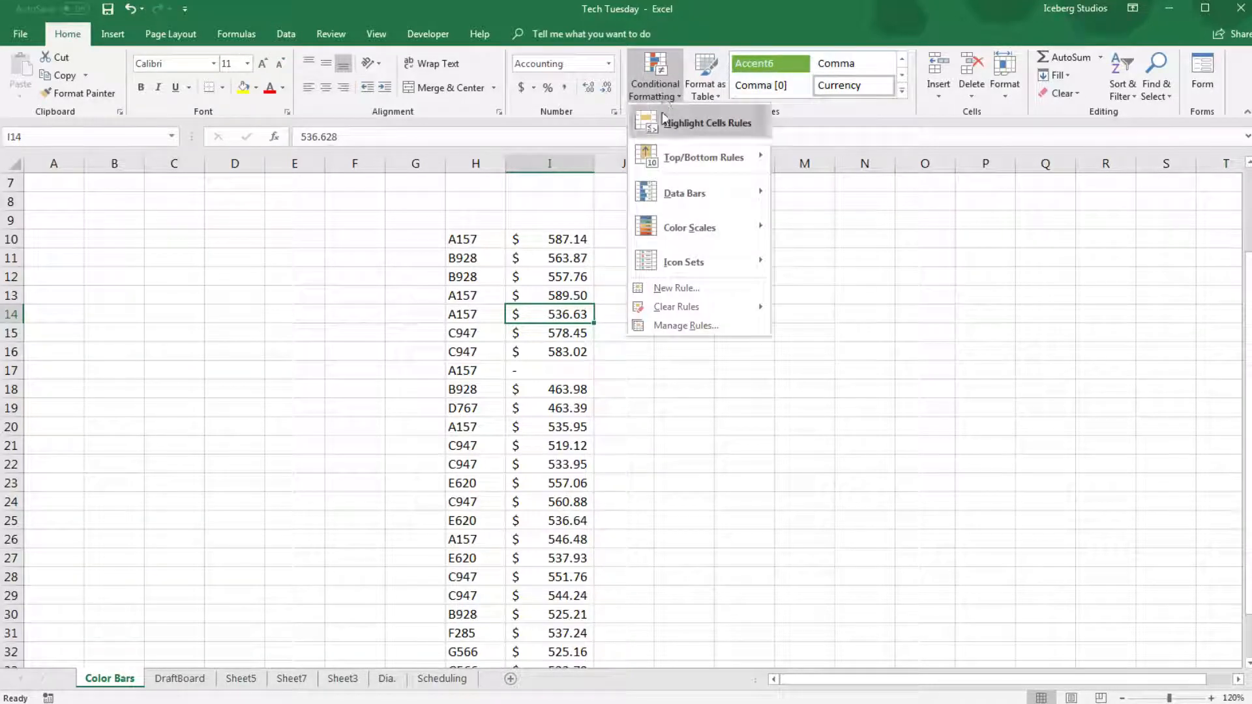
{"action": "left_click", "coordinate": [684, 325]}
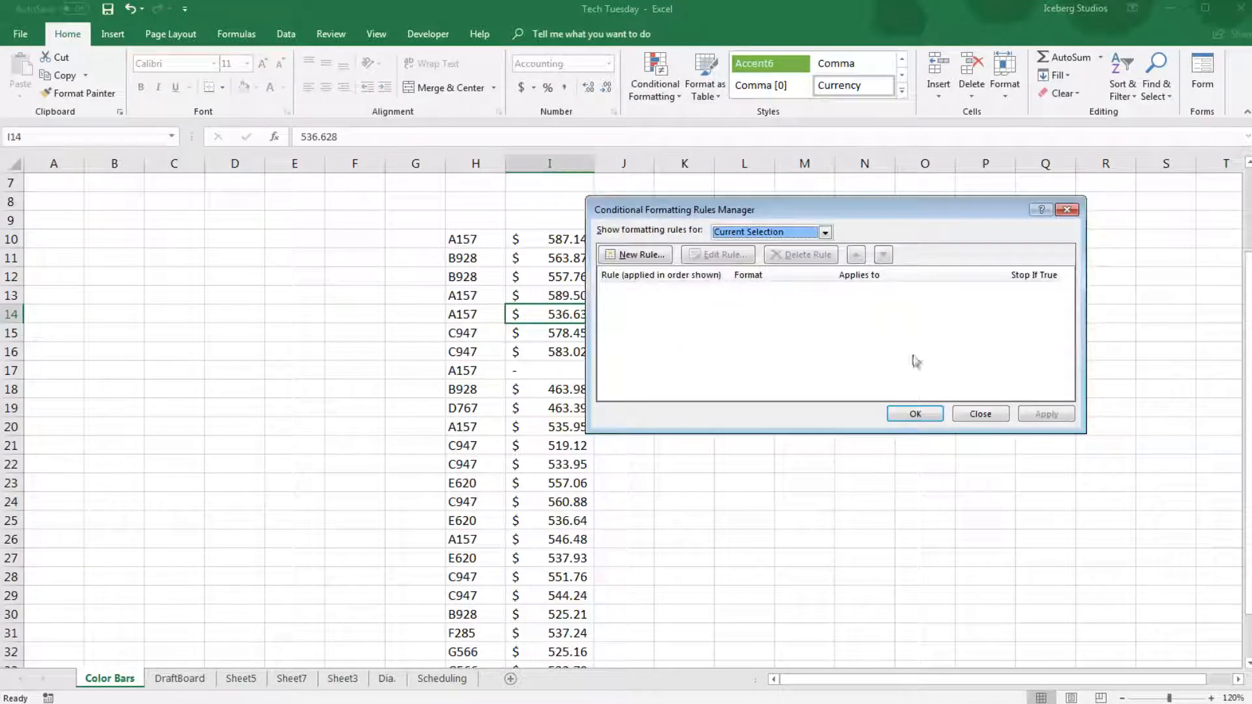
{"action": "left_click", "coordinate": [919, 413]}
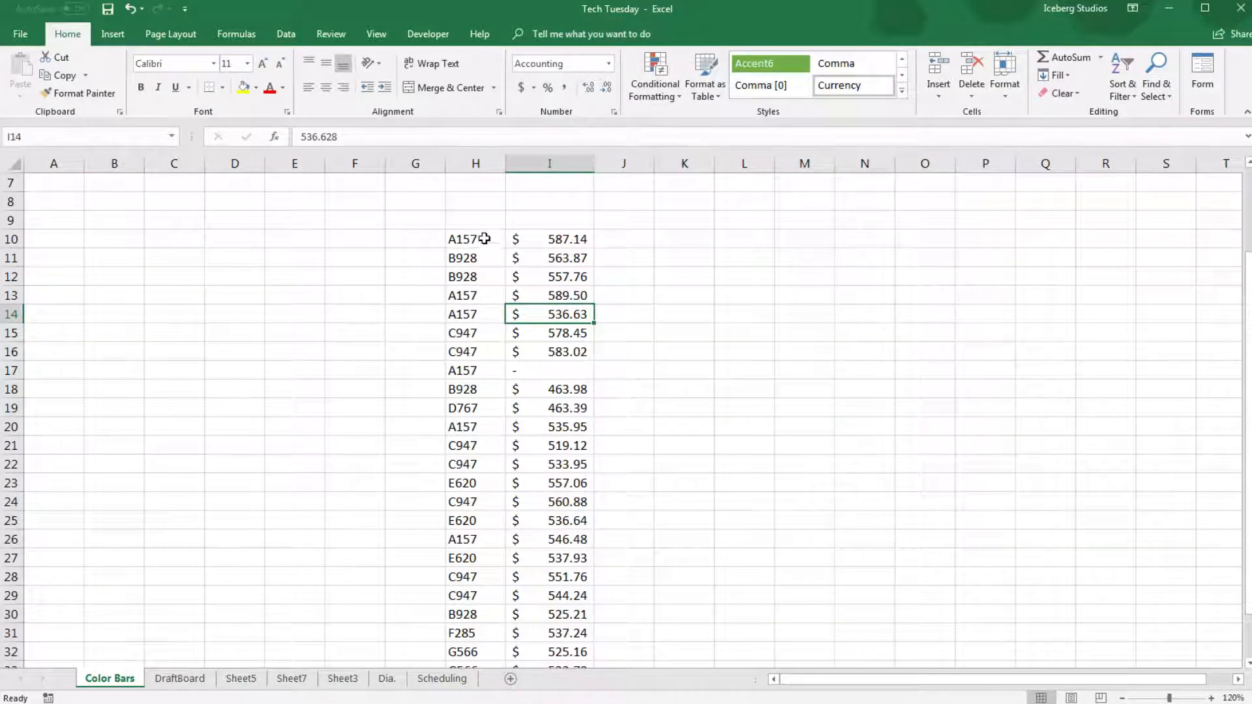
Apply light blue gradient-fill data bars to the amounts in I10:I35.
{"action": "left_click_drag", "start_coordinate": [510, 241], "coordinate": [548, 652]}
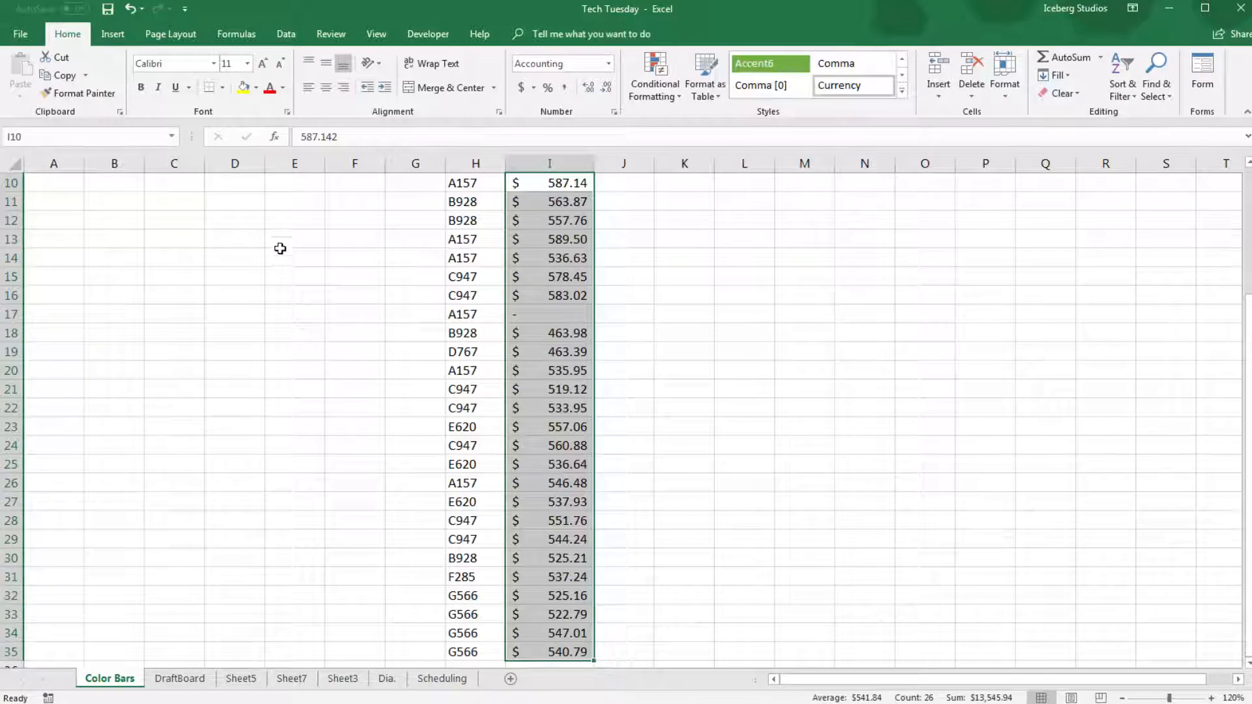
{"action": "left_click", "coordinate": [658, 92]}
{"action": "mouse_move", "coordinate": [709, 191]}
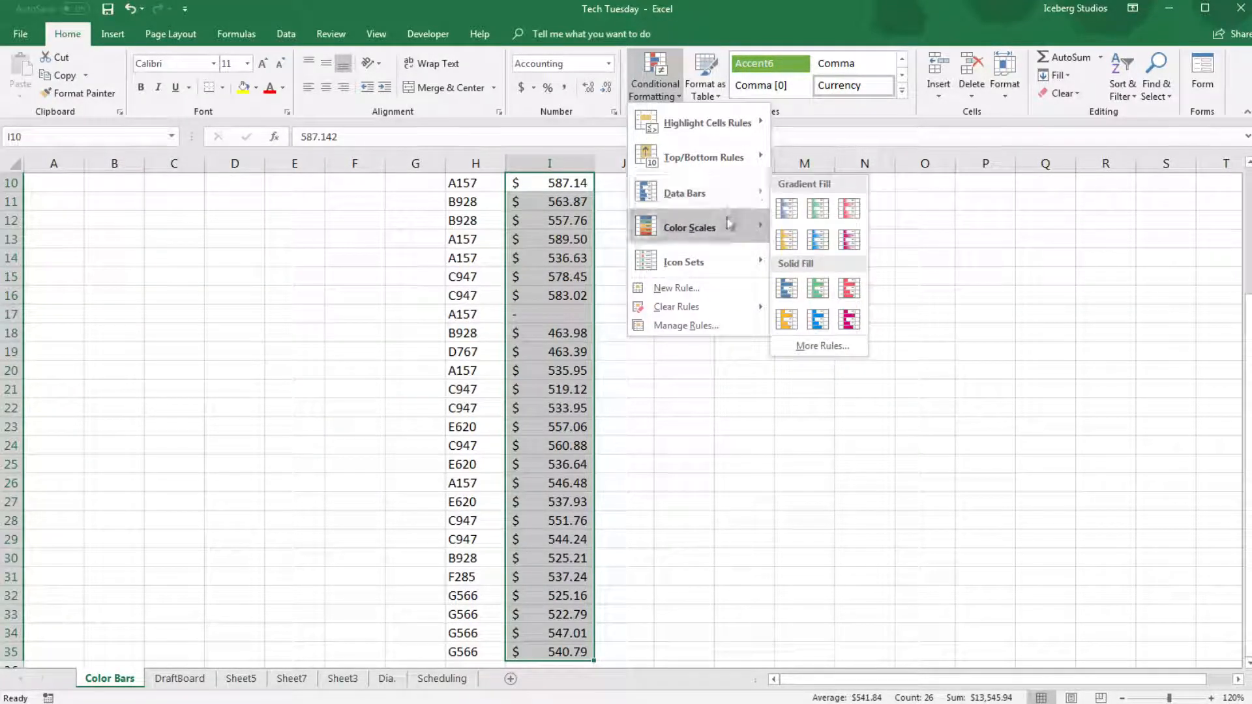
{"action": "mouse_move", "coordinate": [727, 217]}
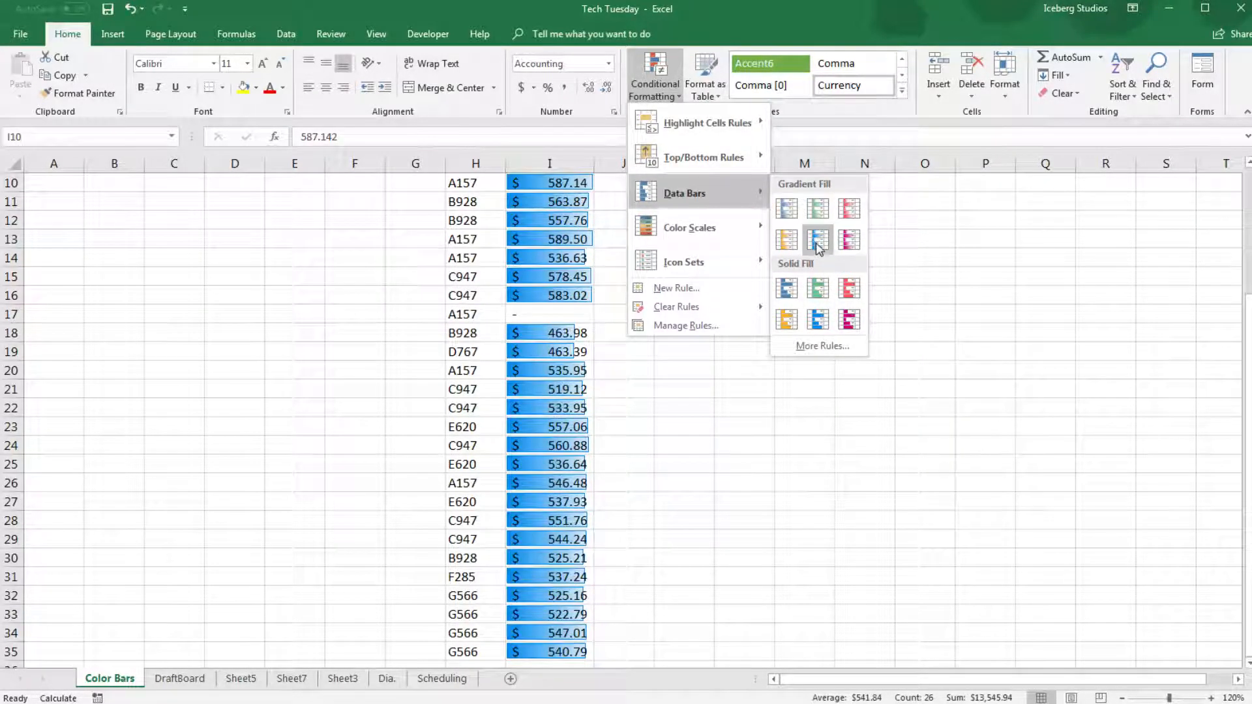
{"action": "left_click", "coordinate": [815, 243]}
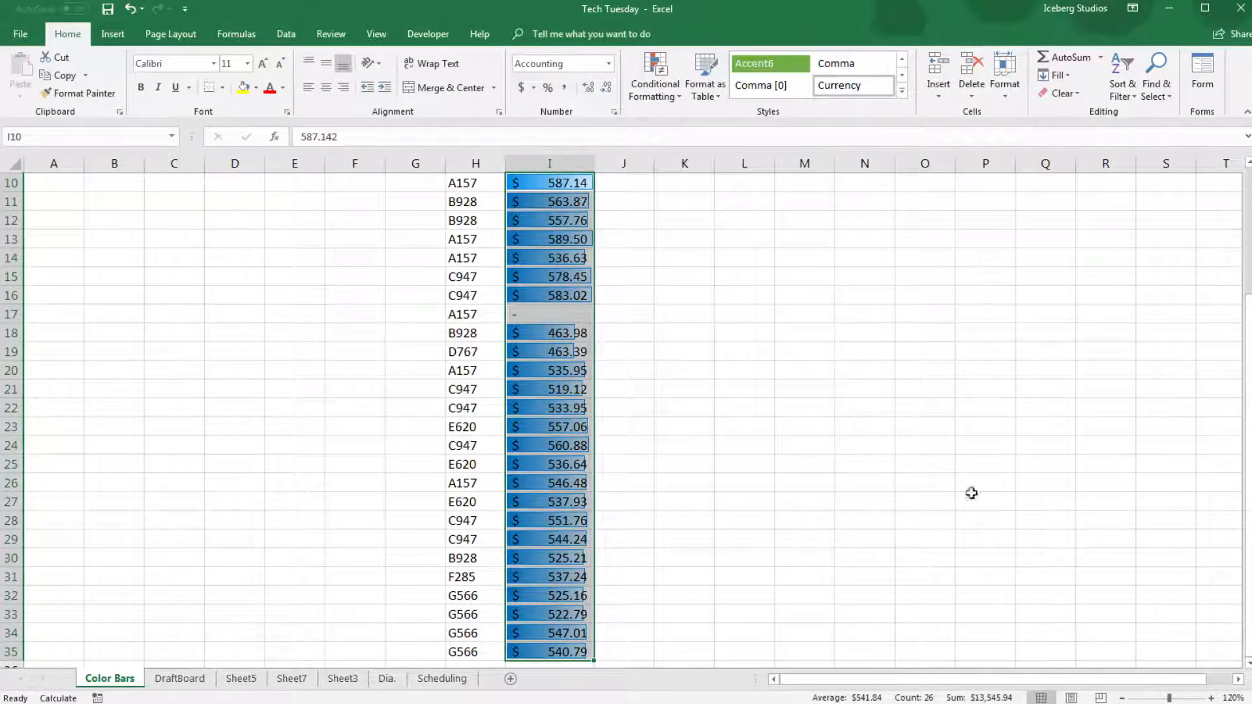
Widen column I to about twice its width to make the data bars in I10:I35 easier to compare.
{"action": "left_click", "coordinate": [818, 400]}
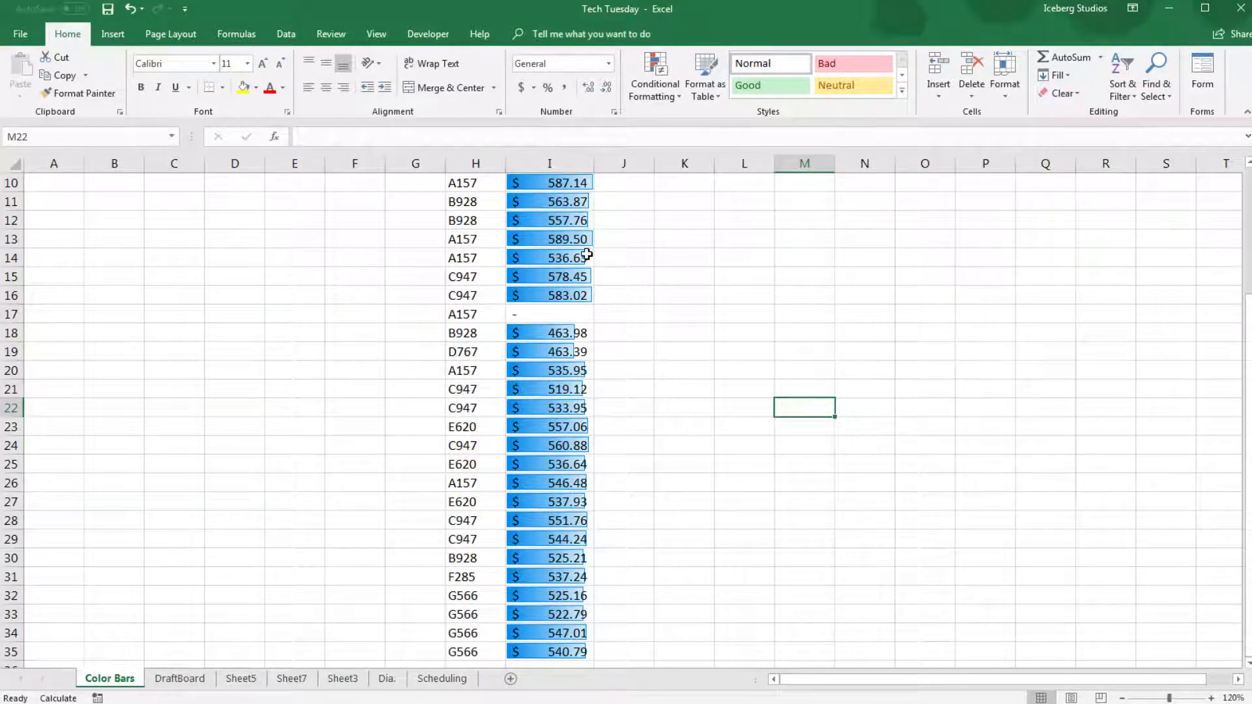
{"action": "left_click", "coordinate": [541, 258]}
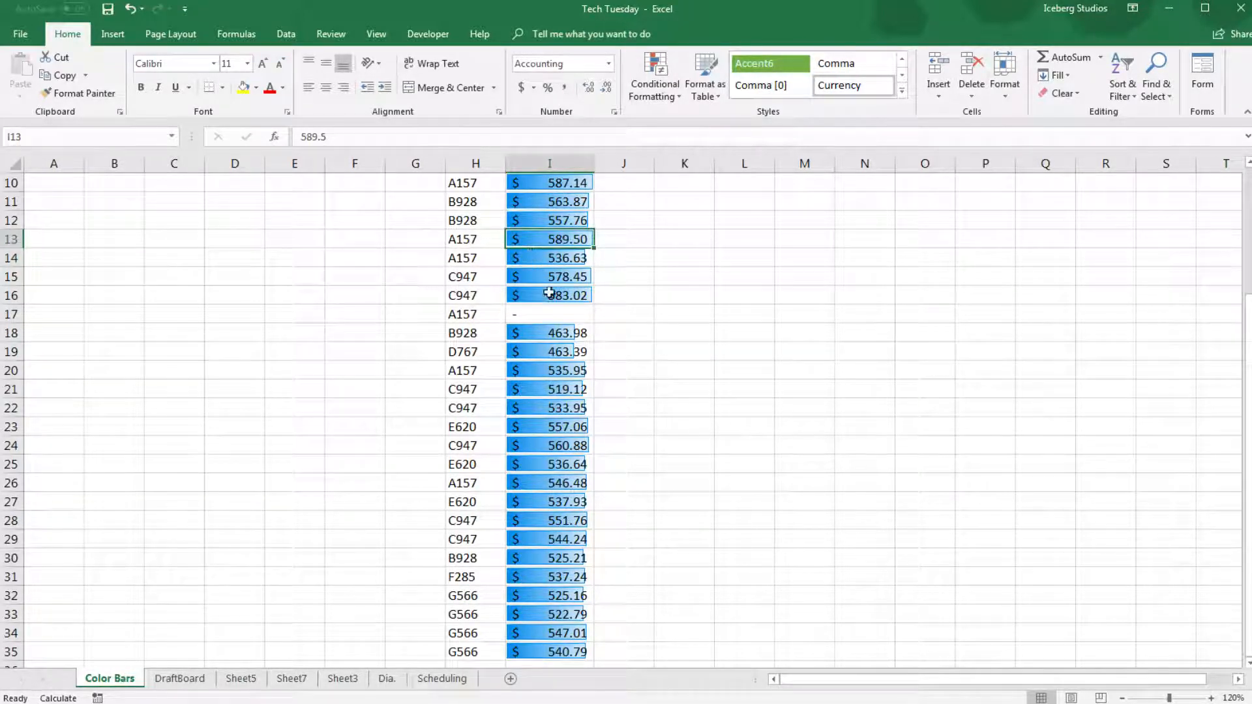
{"action": "left_click_drag", "start_coordinate": [592, 168], "coordinate": [783, 180]}
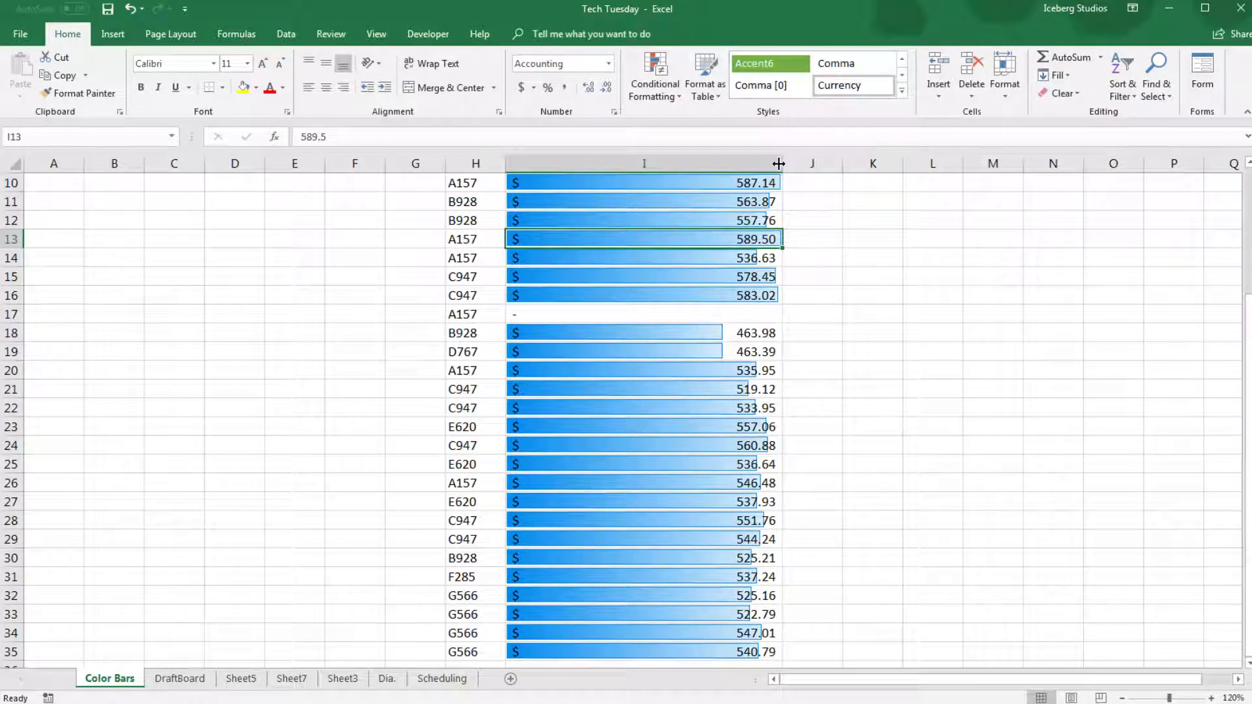
{"action": "left_click_drag", "start_coordinate": [781, 163], "coordinate": [699, 165]}
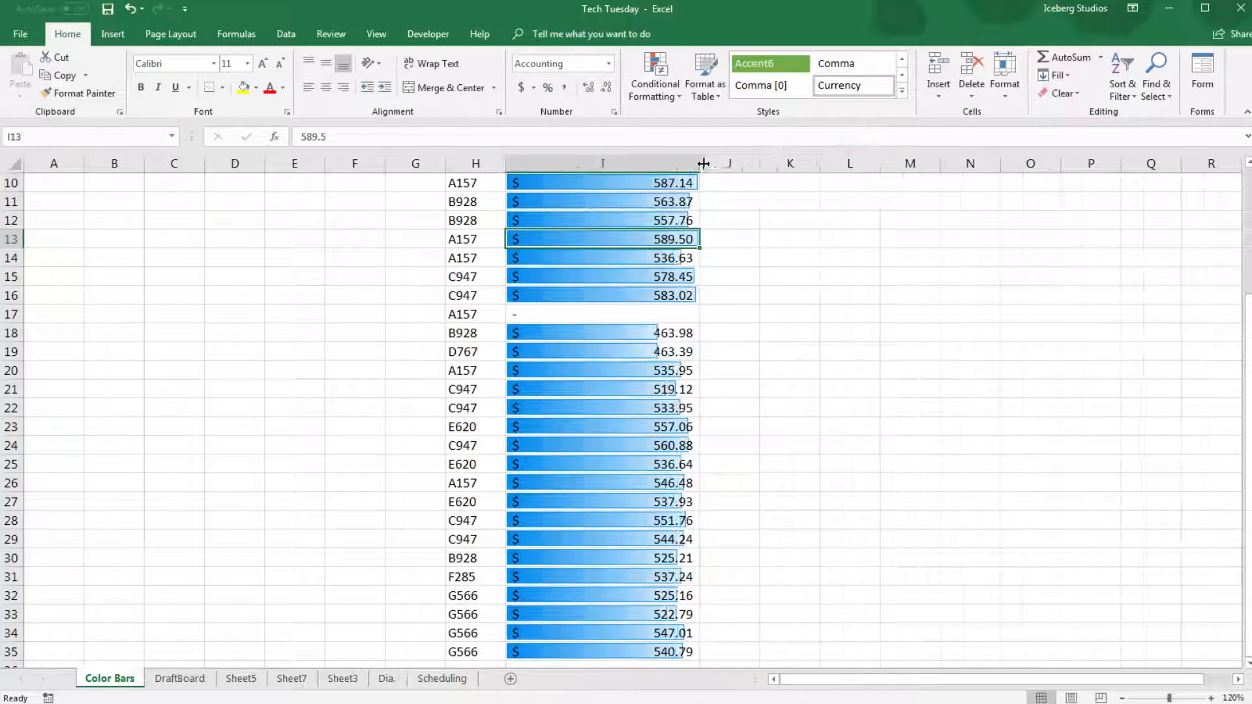
{"action": "left_click", "coordinate": [782, 251]}
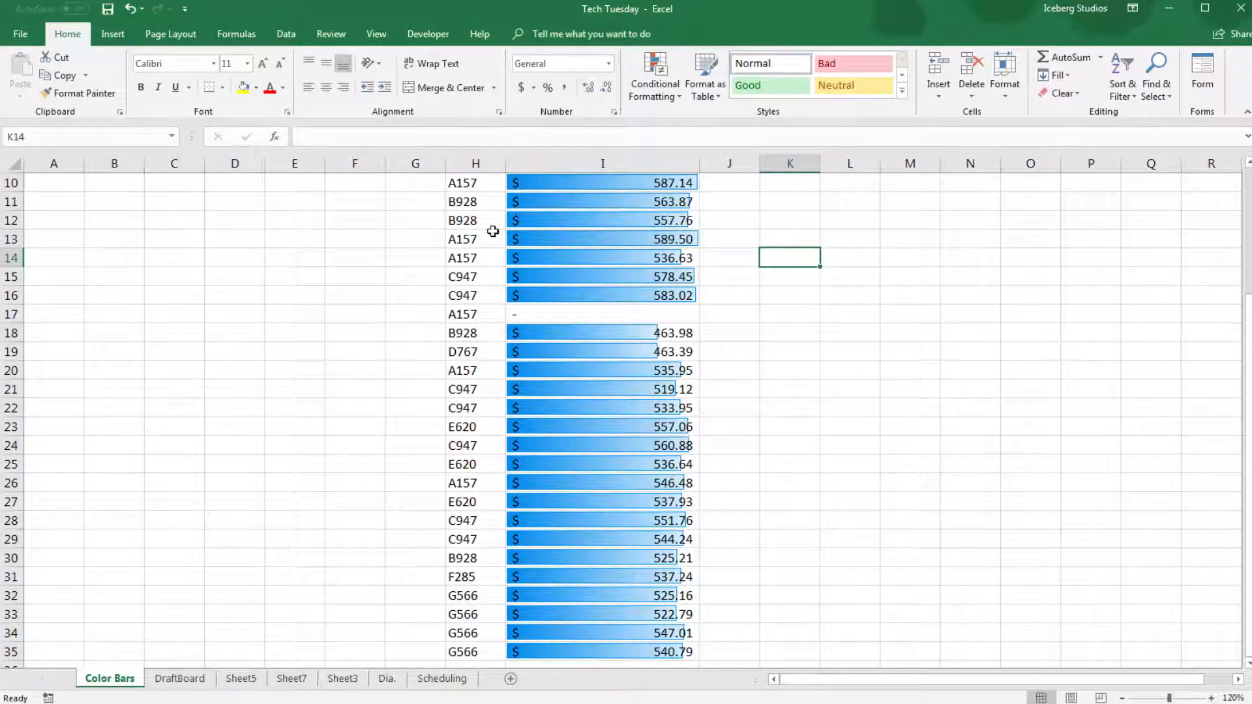
Examine the data bar lengths in I10:I35, comparing the amounts in rows 11 to 13 with those in rows 18 and 19.
{"action": "left_click", "coordinate": [628, 236]}
{"action": "left_click", "coordinate": [725, 235]}
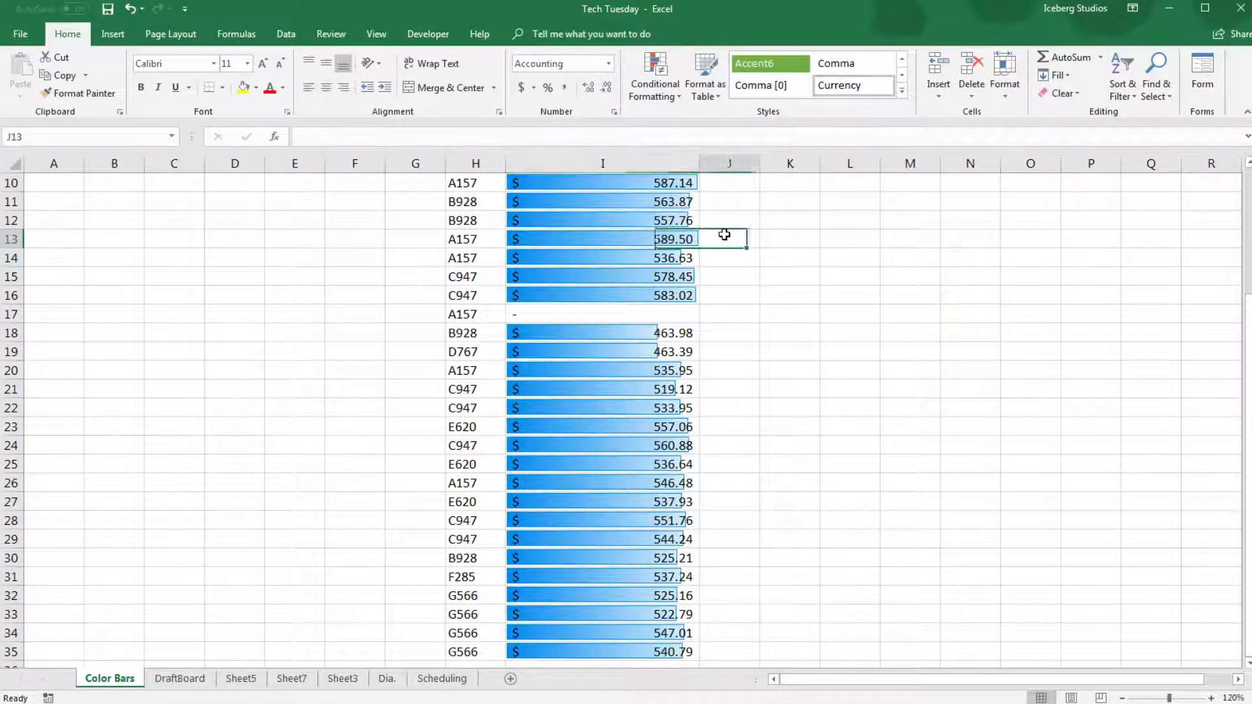
{"action": "left_click", "coordinate": [807, 239]}
{"action": "left_click", "coordinate": [908, 297]}
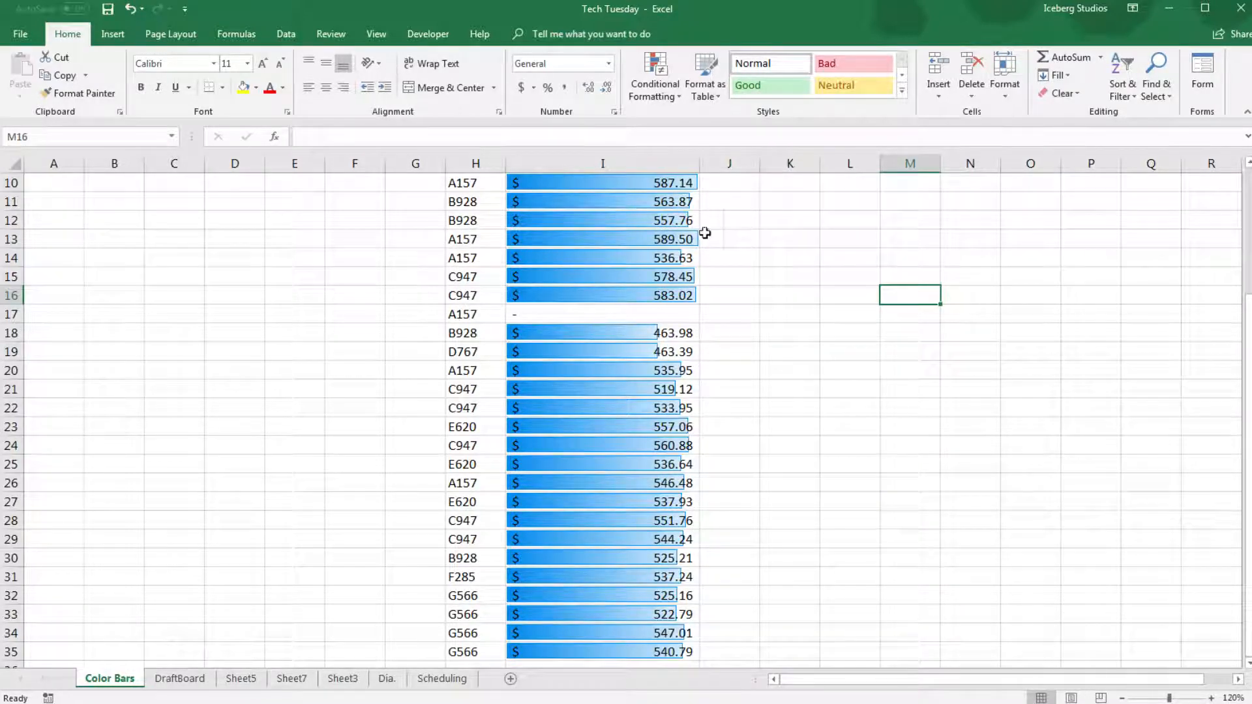
{"action": "left_click", "coordinate": [595, 201]}
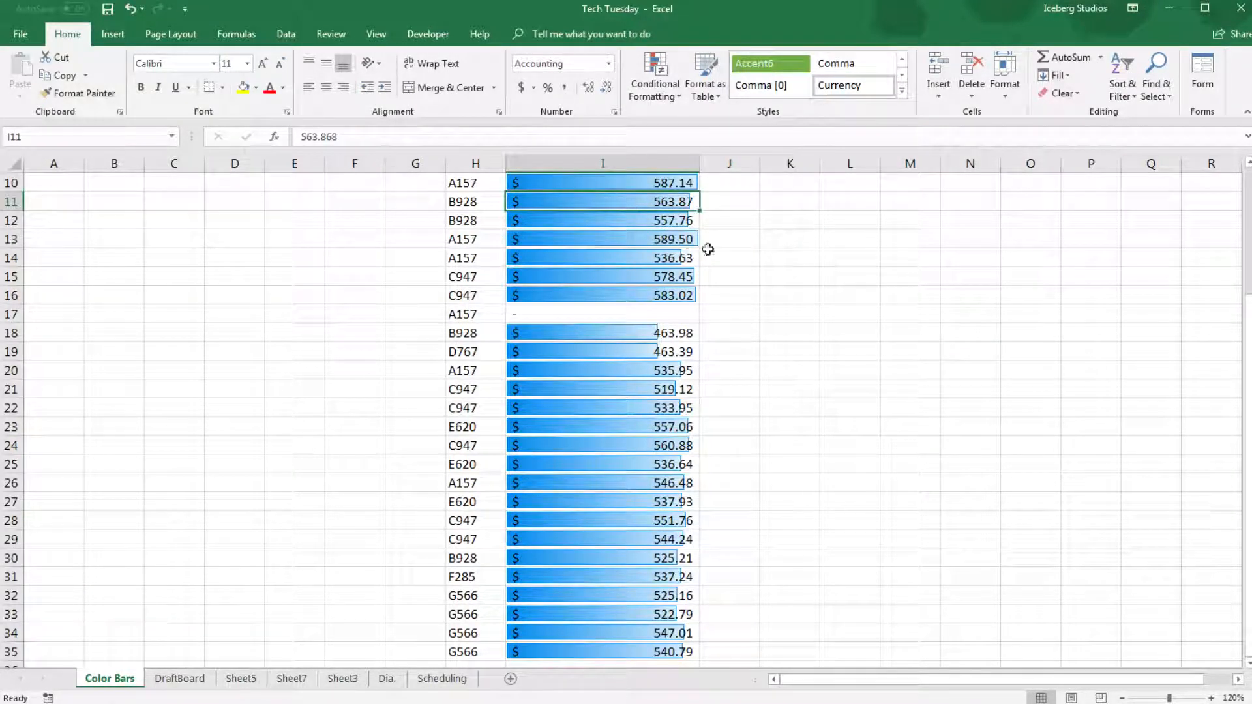
{"action": "left_click", "coordinate": [632, 222]}
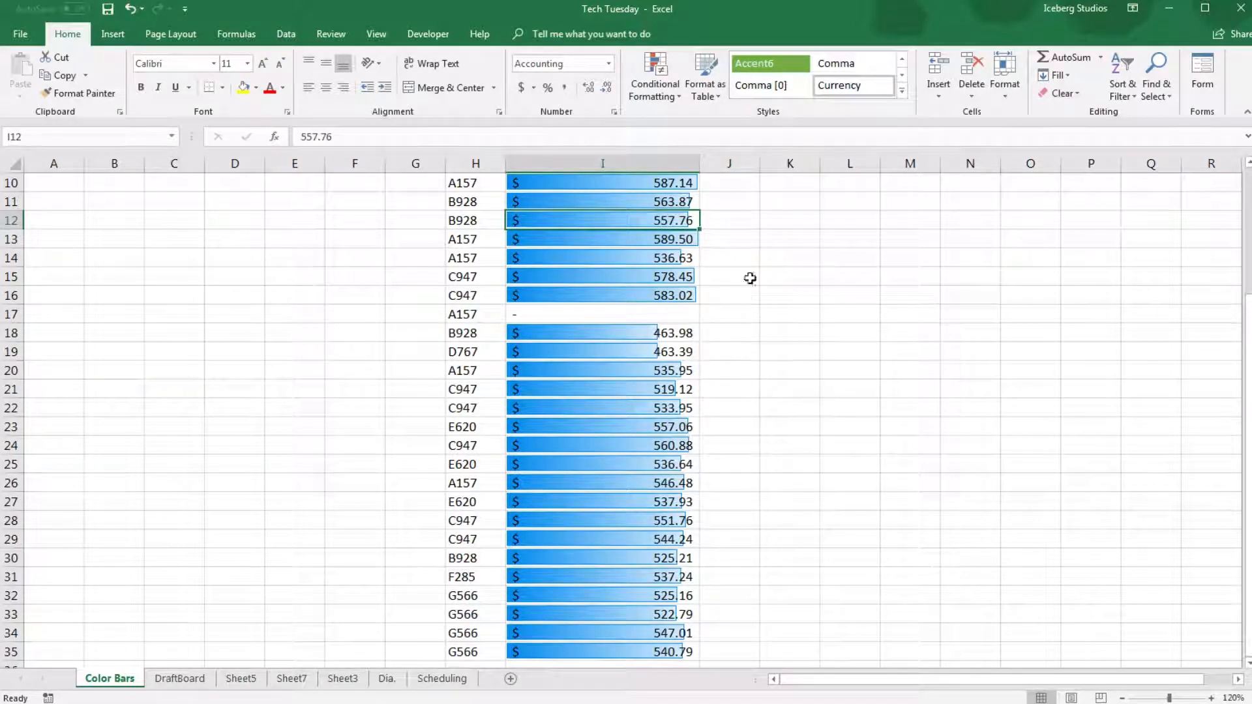
{"action": "left_click_drag", "start_coordinate": [639, 331], "coordinate": [630, 350]}
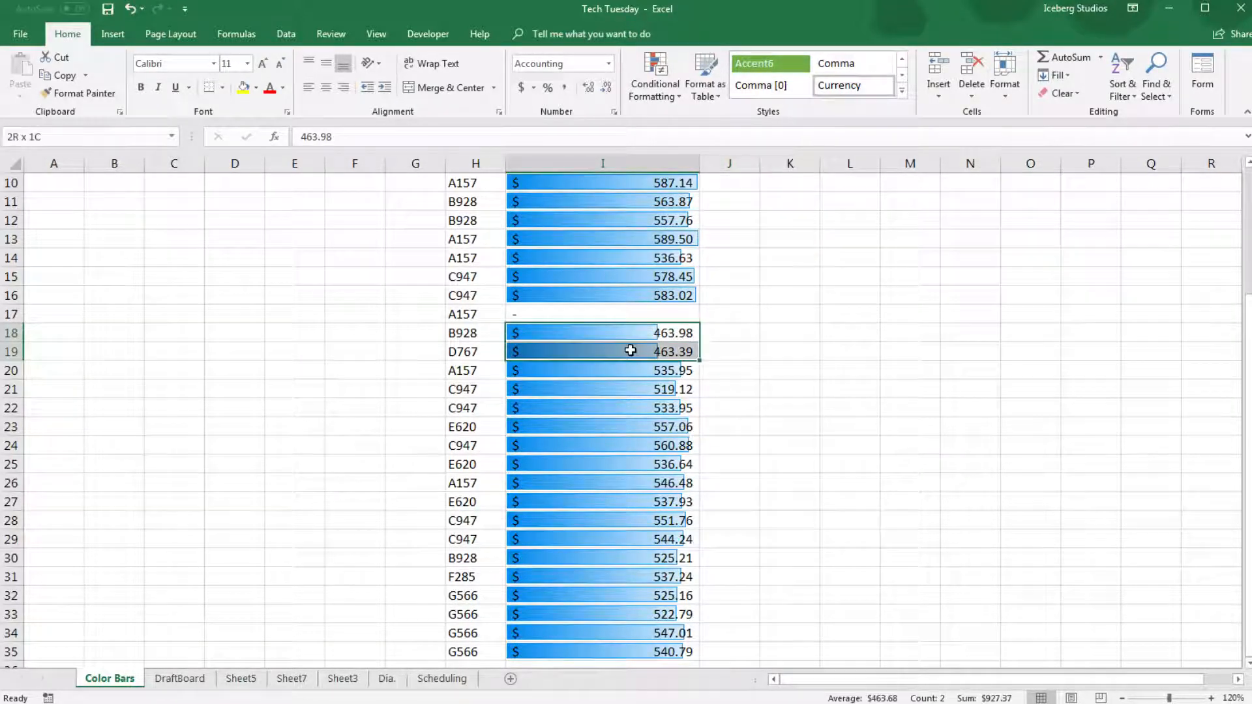
{"action": "left_click", "coordinate": [810, 345]}
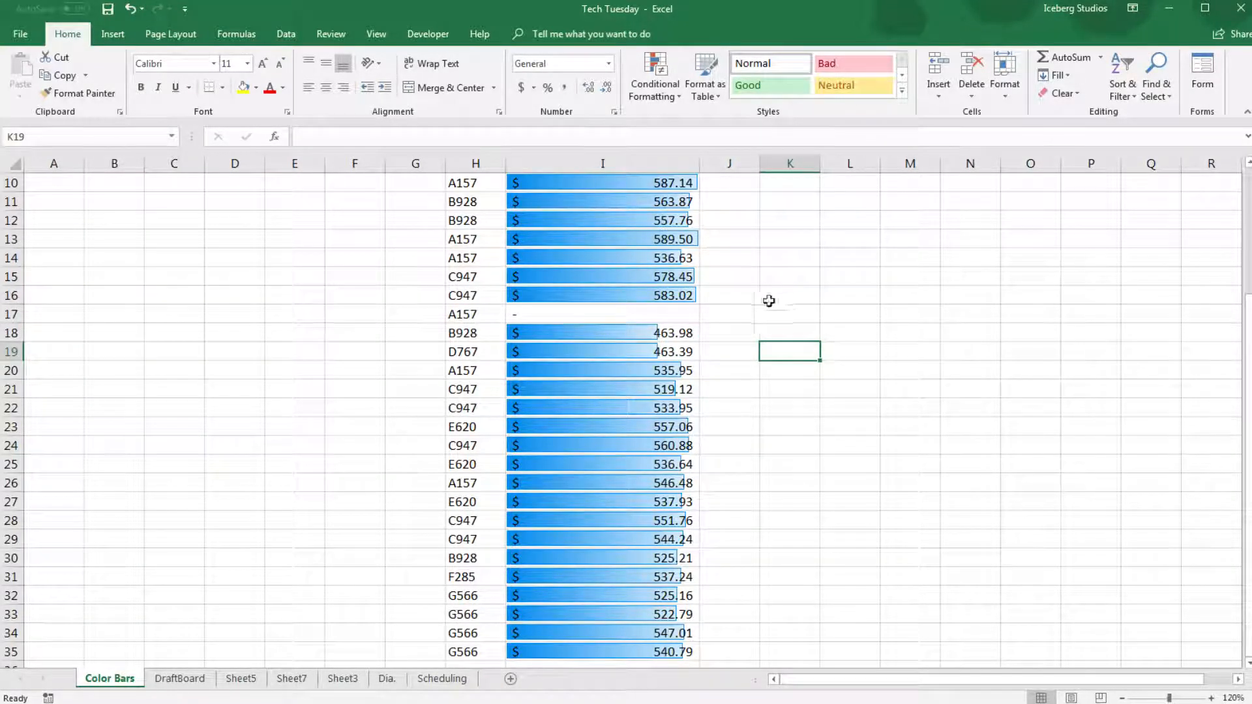
Delete the Data Bar conditional formatting rule that applies to I10:I35.
{"action": "scroll", "coordinate": [671, 288], "scroll_direction": "up", "scroll_amount": 1}
{"action": "left_click_drag", "start_coordinate": [631, 239], "coordinate": [615, 627]}
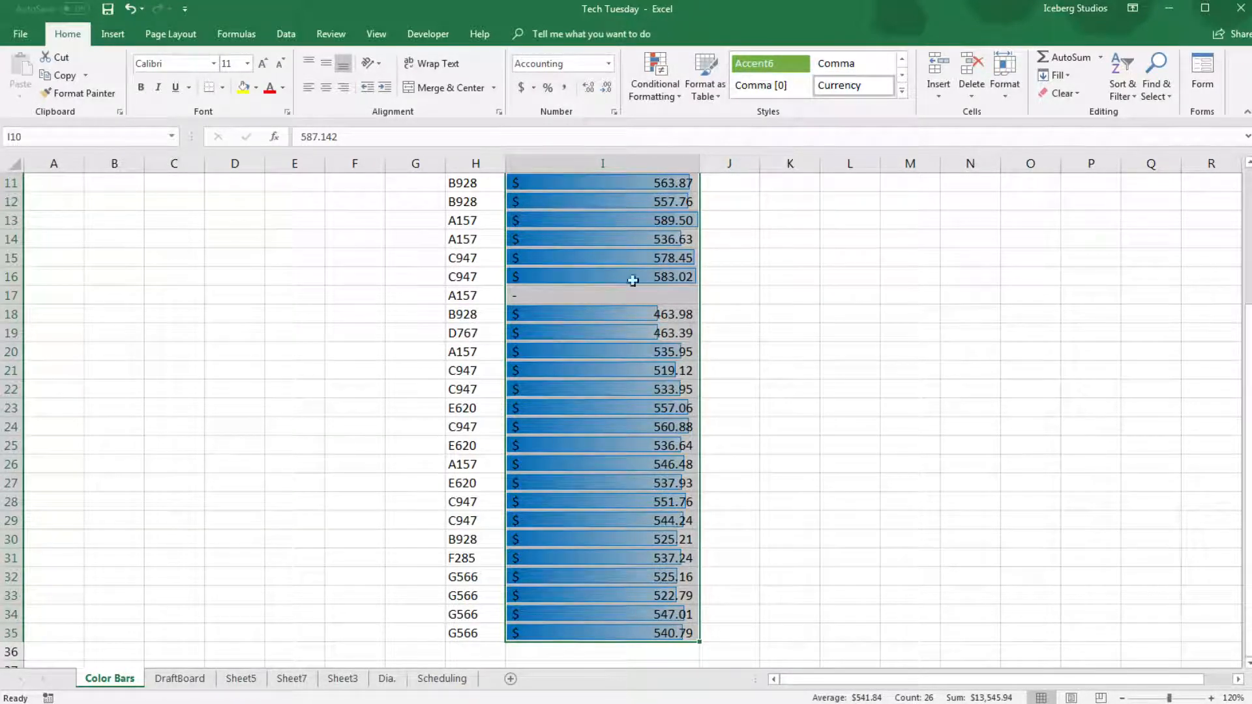
{"action": "left_click", "coordinate": [655, 77]}
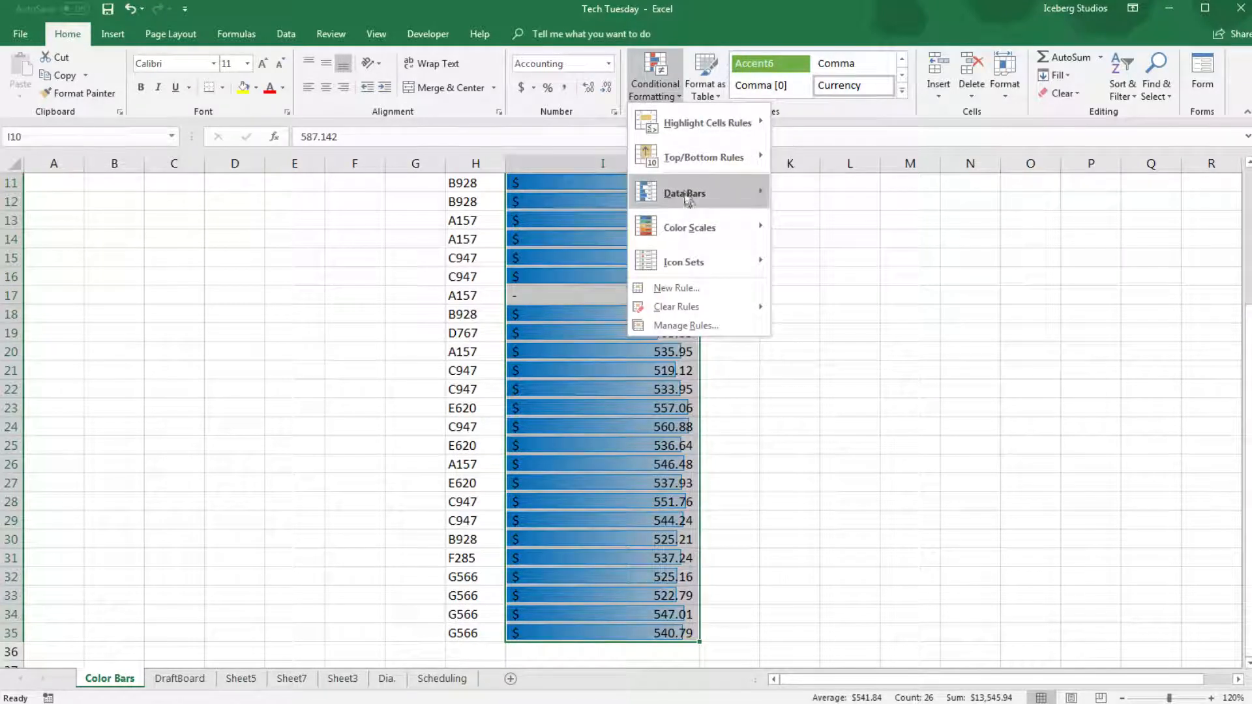
{"action": "mouse_move", "coordinate": [685, 193]}
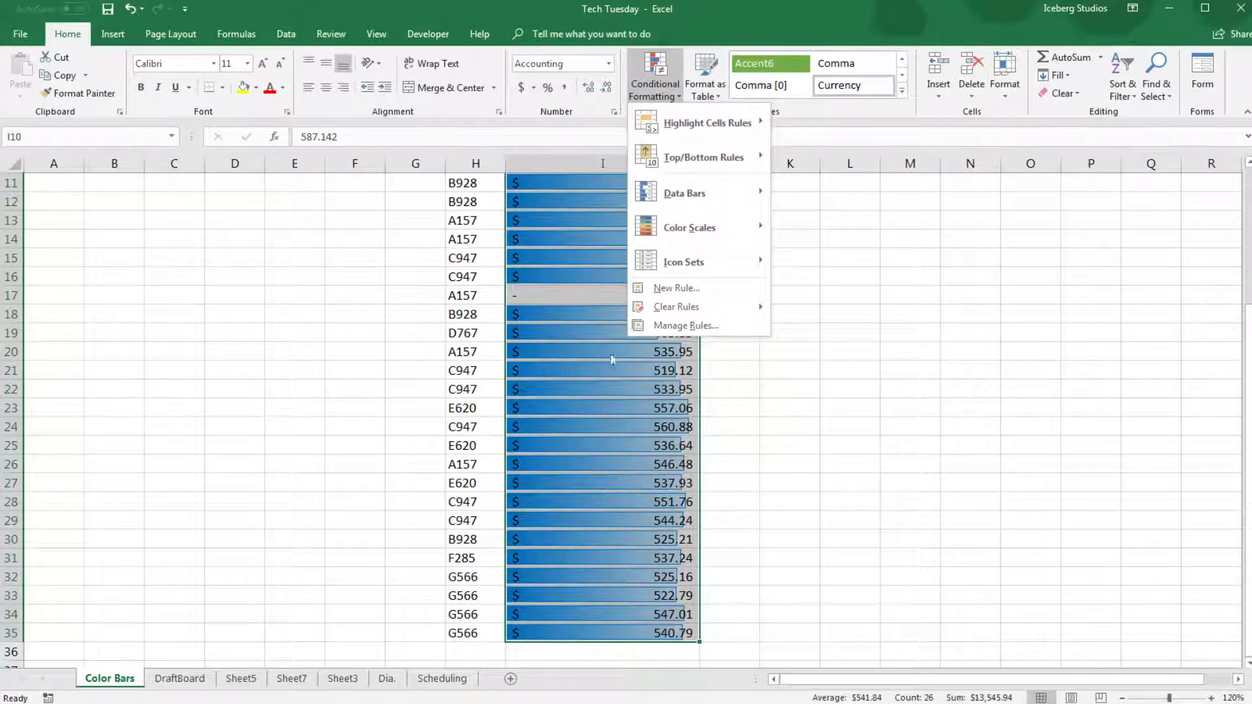
{"action": "left_click", "coordinate": [681, 325]}
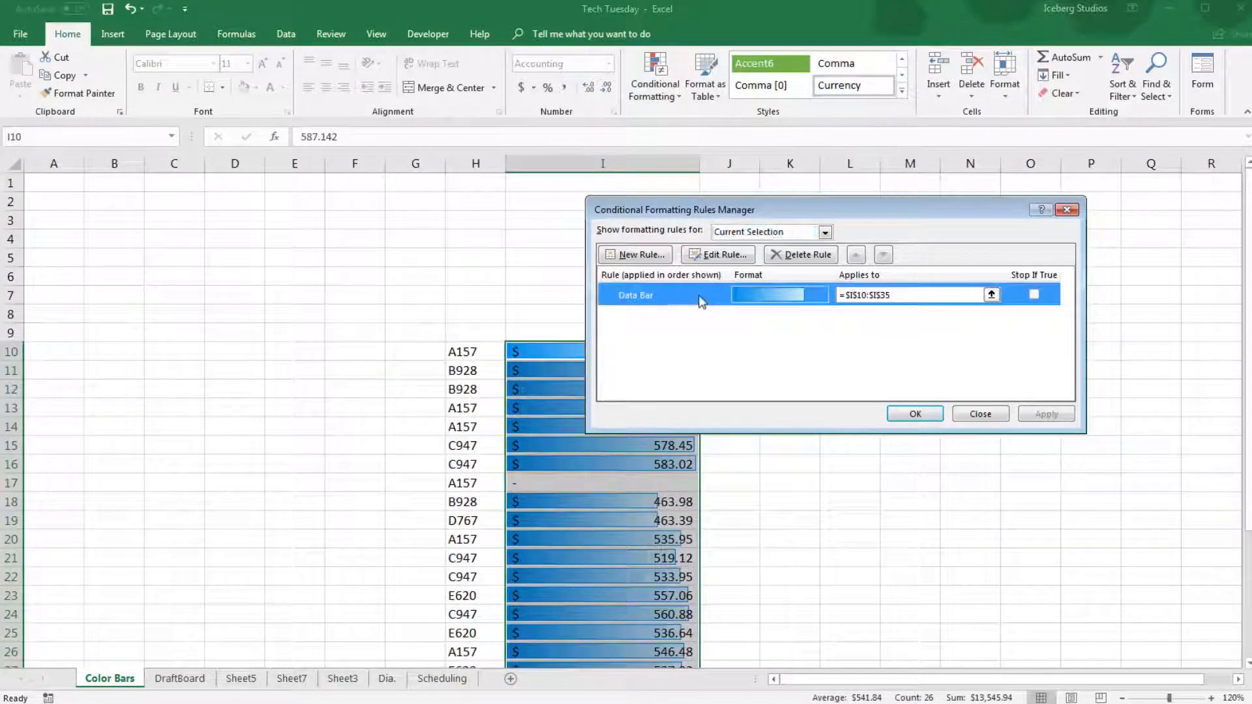
{"action": "left_click", "coordinate": [790, 257]}
{"action": "left_click", "coordinate": [1047, 414]}
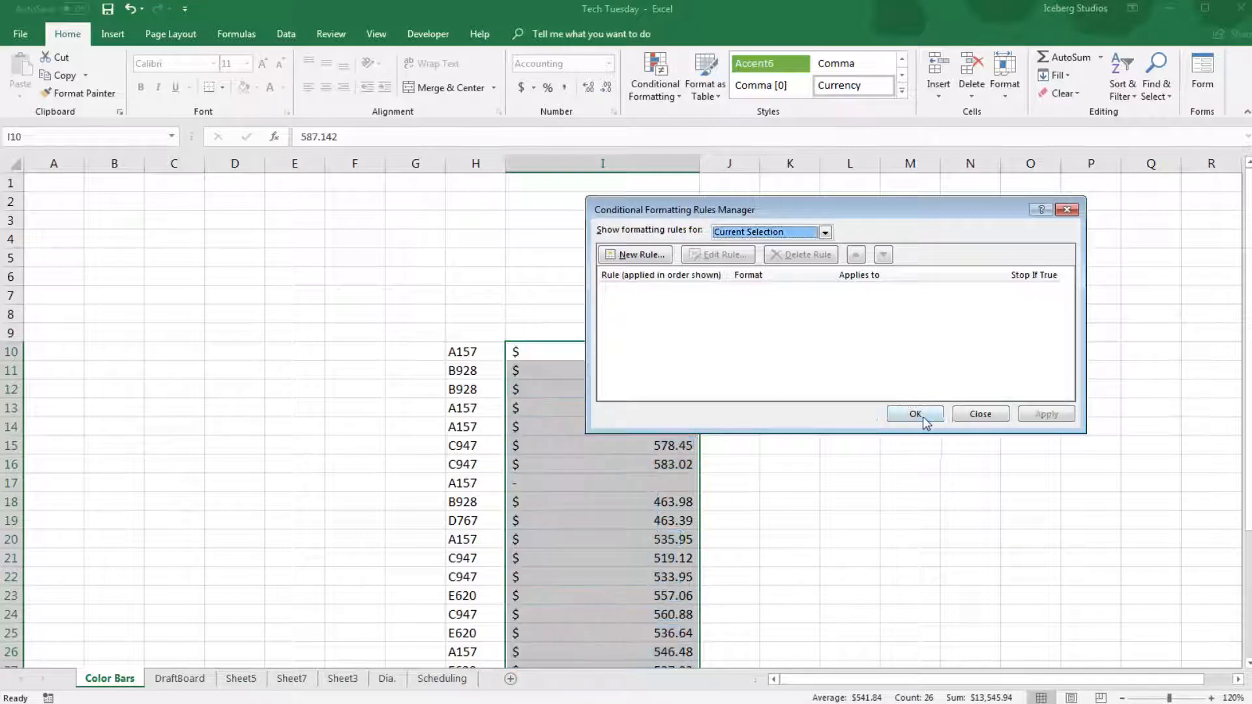
{"action": "left_click", "coordinate": [916, 414]}
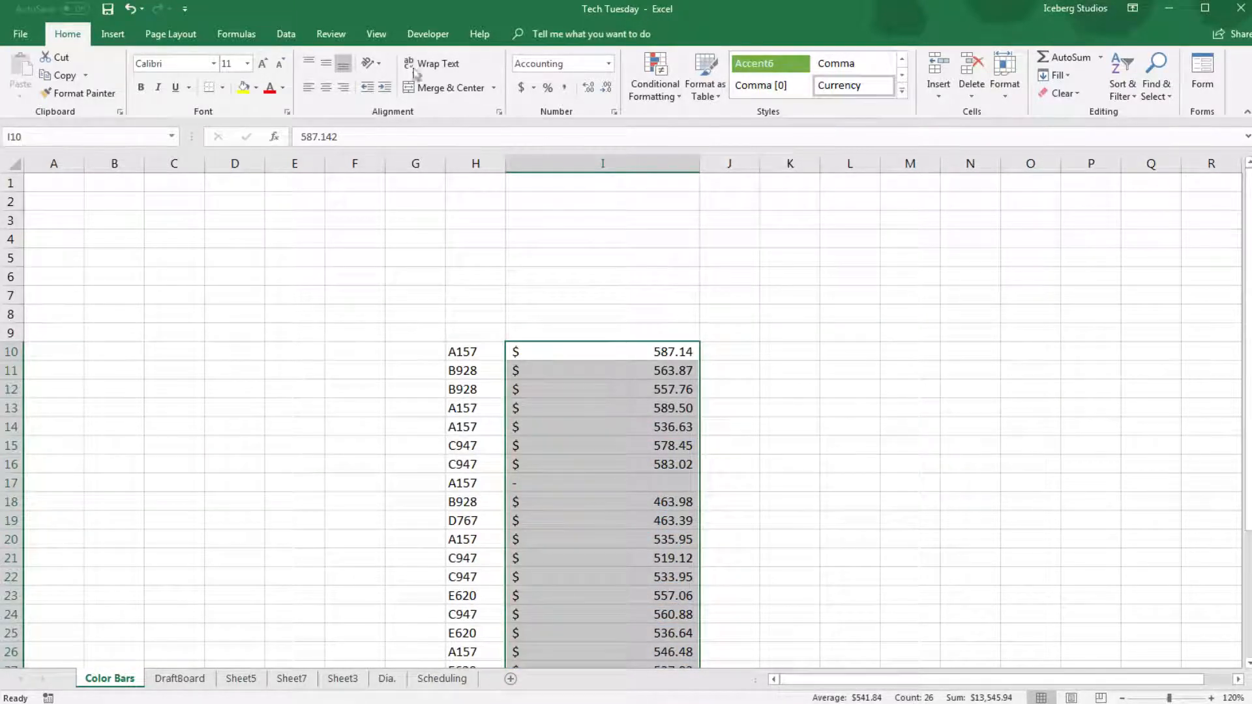
Apply the Green - Yellow - Red color scale to the amounts in I10:I35.
{"action": "left_click", "coordinate": [655, 88]}
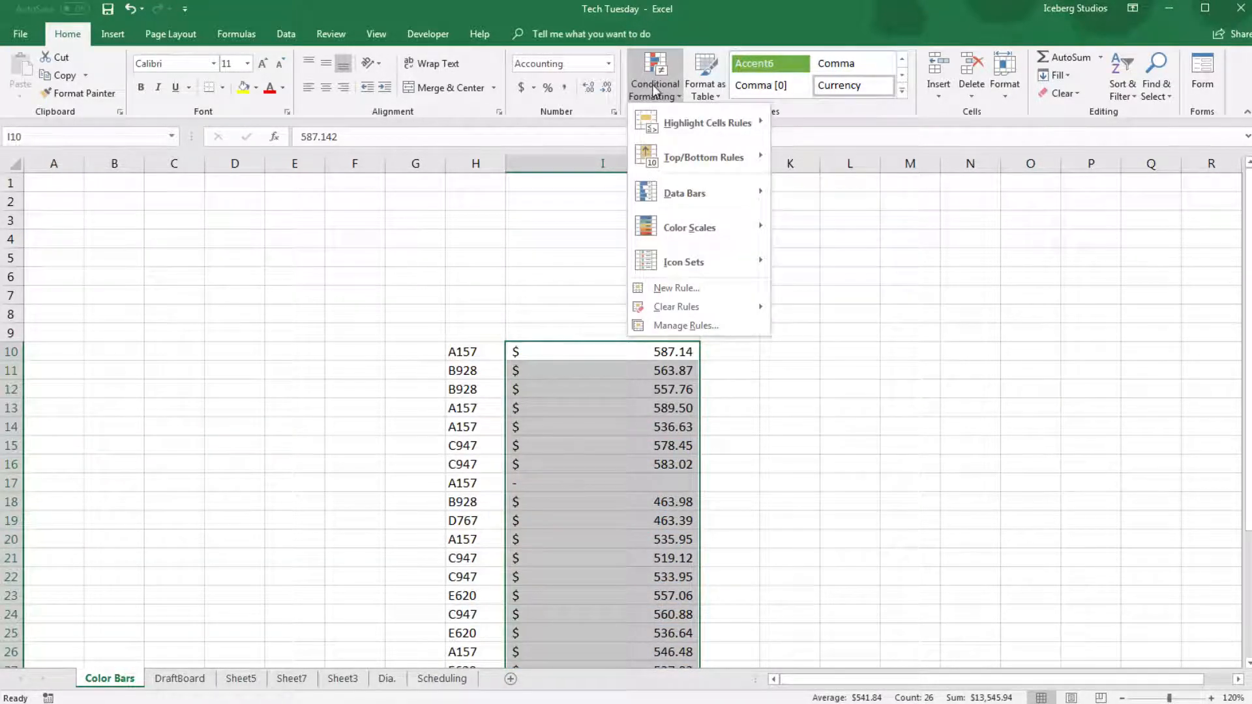
{"action": "mouse_move", "coordinate": [664, 225]}
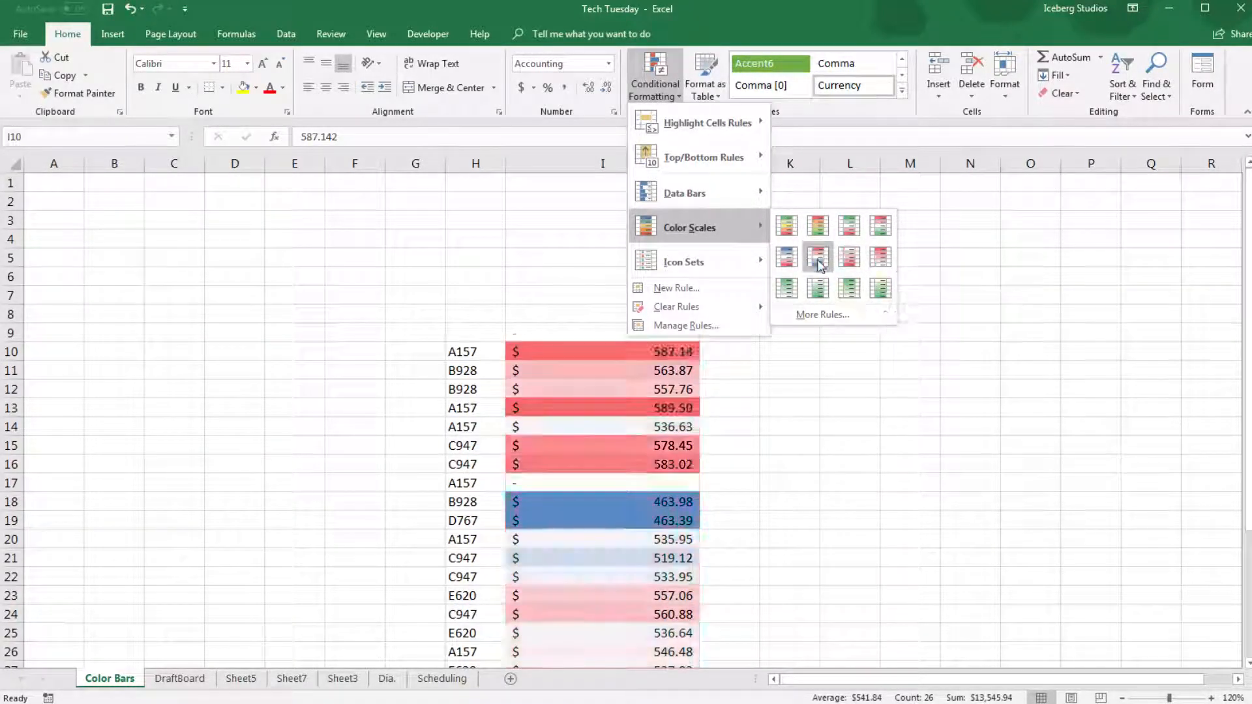
{"action": "left_click", "coordinate": [788, 226]}
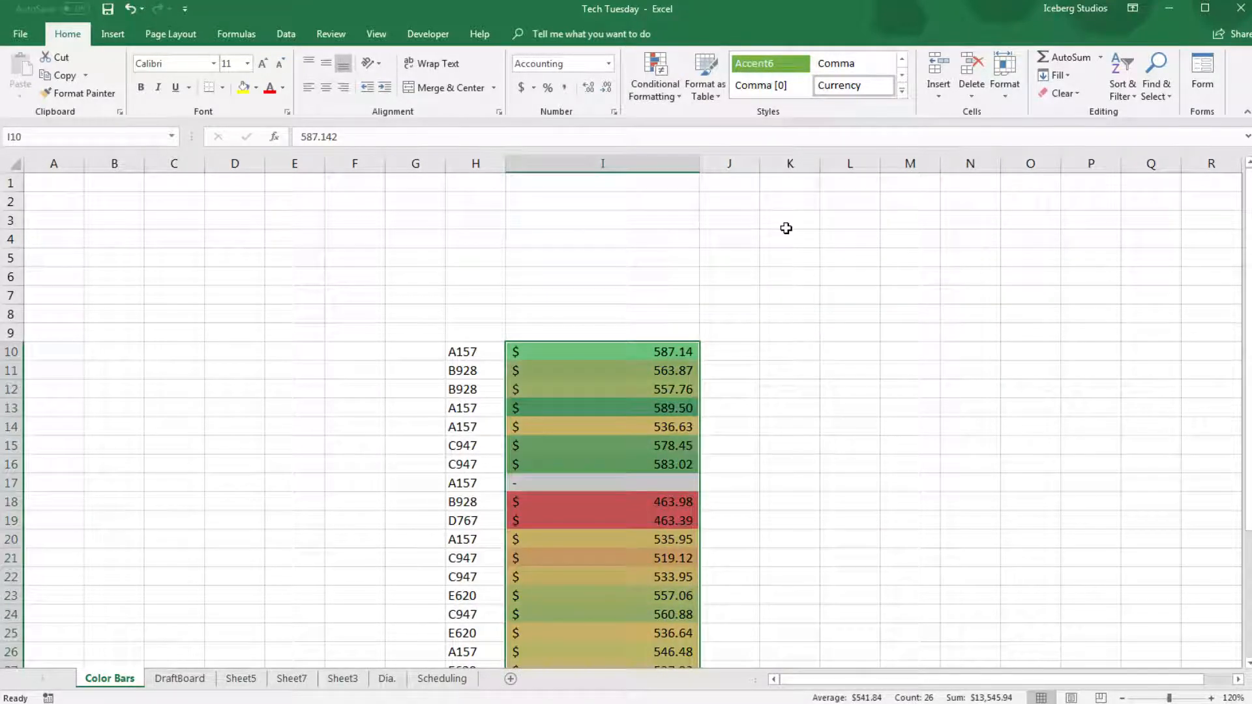
{"action": "left_click", "coordinate": [743, 244]}
Examine the color scale shading in I10:I35 against the codes in column H, including the red amounts in rows 18 and 19.
{"action": "scroll", "coordinate": [576, 261], "scroll_direction": "down", "scroll_amount": 4}
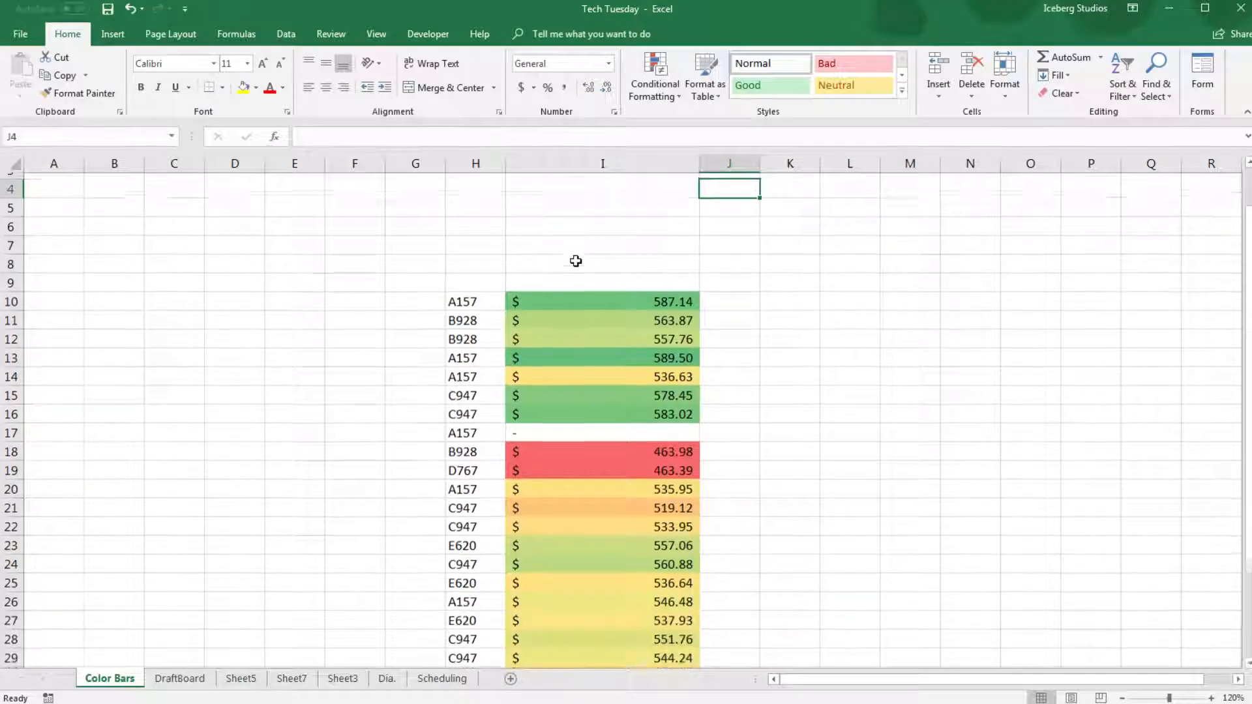
{"action": "scroll", "coordinate": [577, 260], "scroll_direction": "up", "scroll_amount": 1}
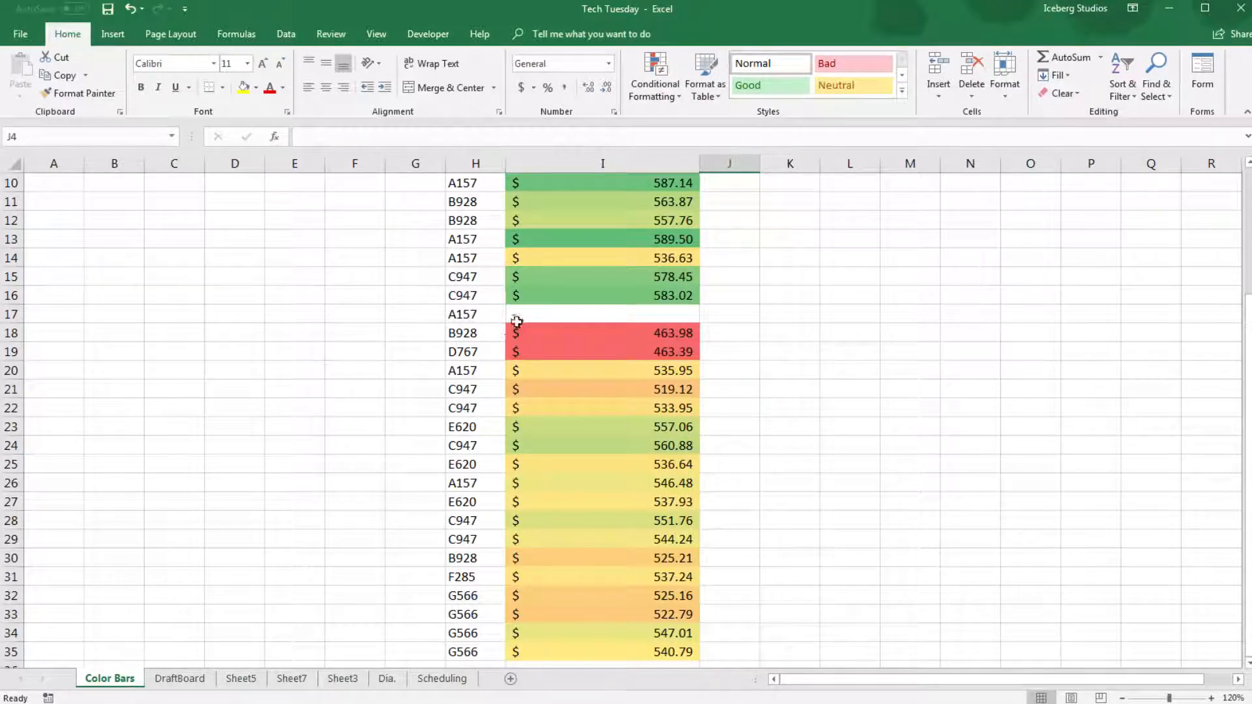
{"action": "scroll", "coordinate": [569, 305], "scroll_direction": "up", "scroll_amount": 1}
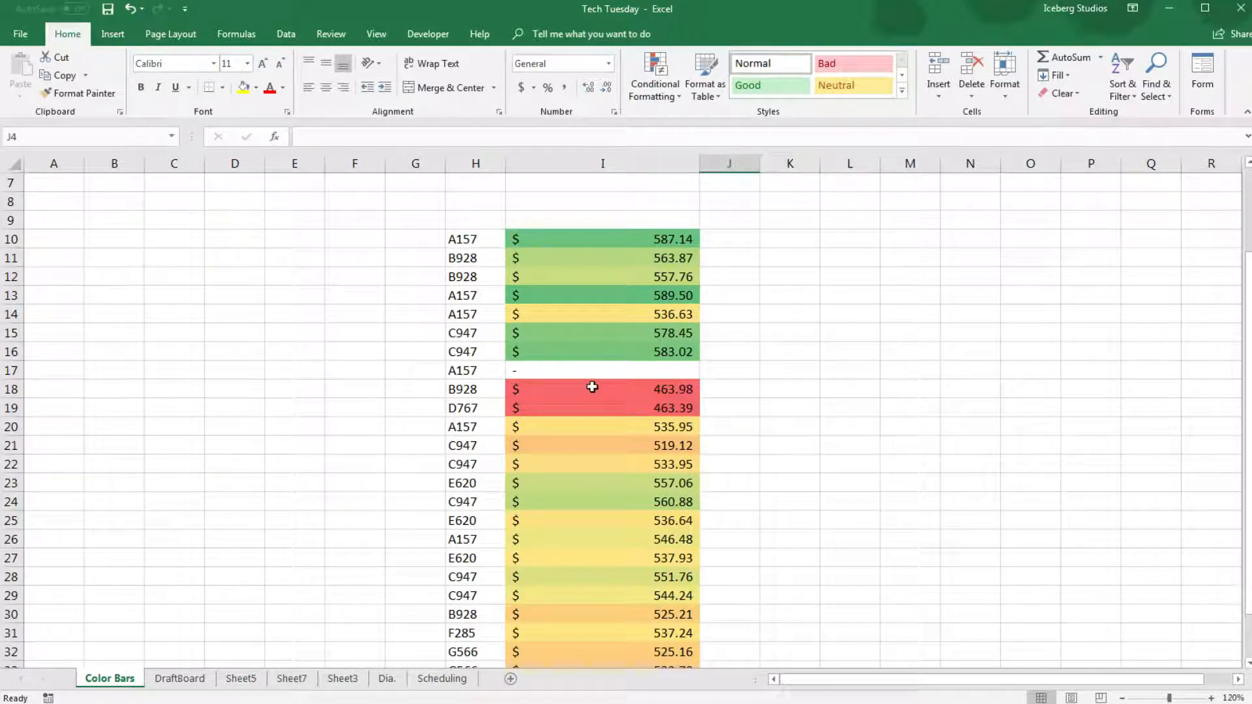
{"action": "left_click_drag", "start_coordinate": [590, 388], "coordinate": [591, 407]}
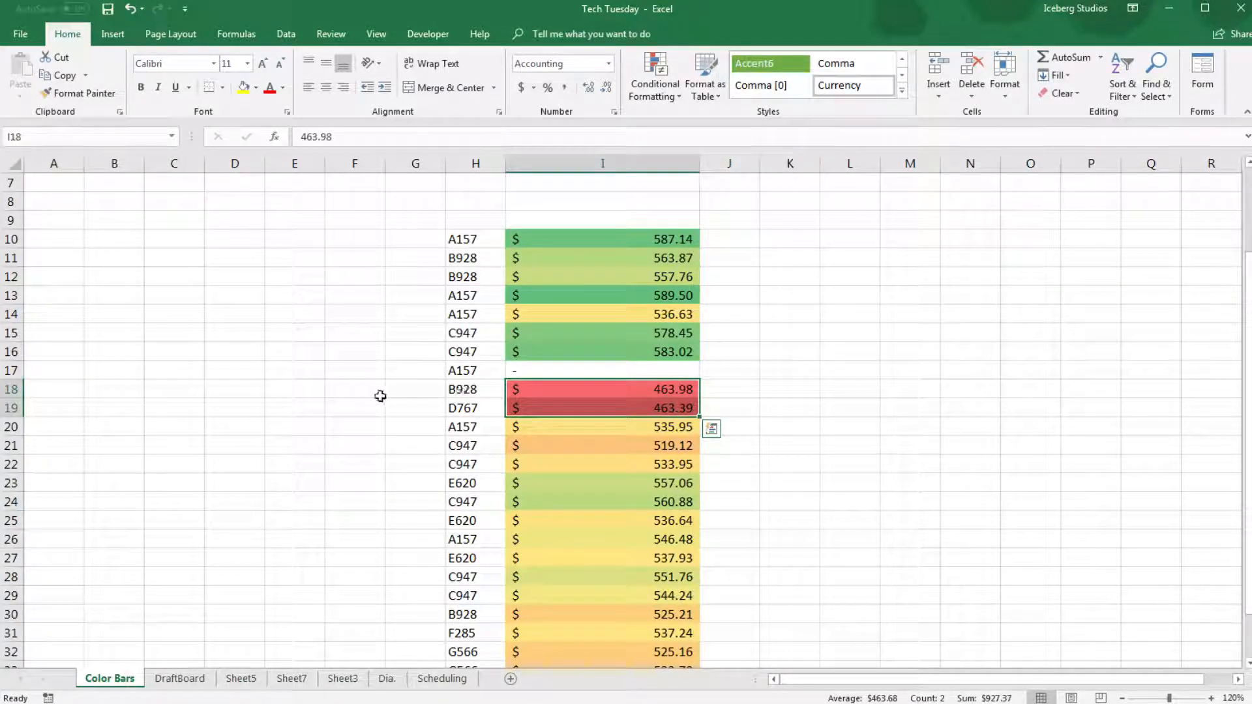
{"action": "left_click", "coordinate": [475, 405]}
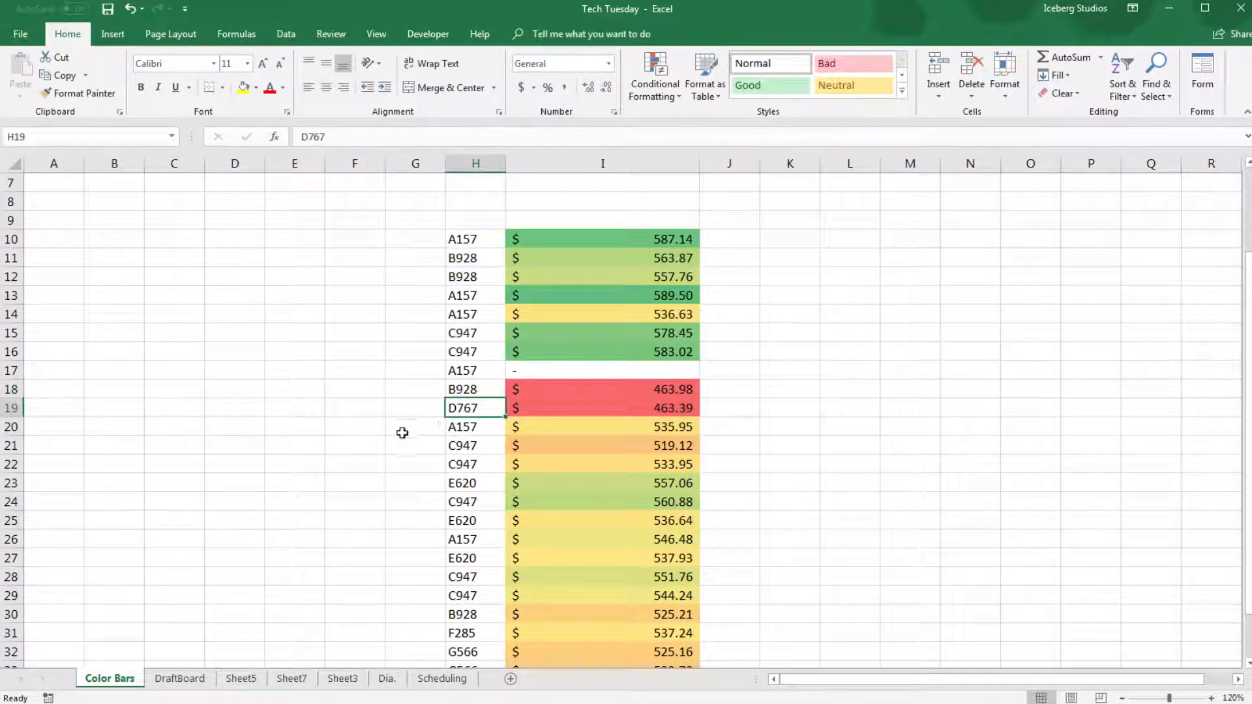
{"action": "left_click", "coordinate": [404, 387]}
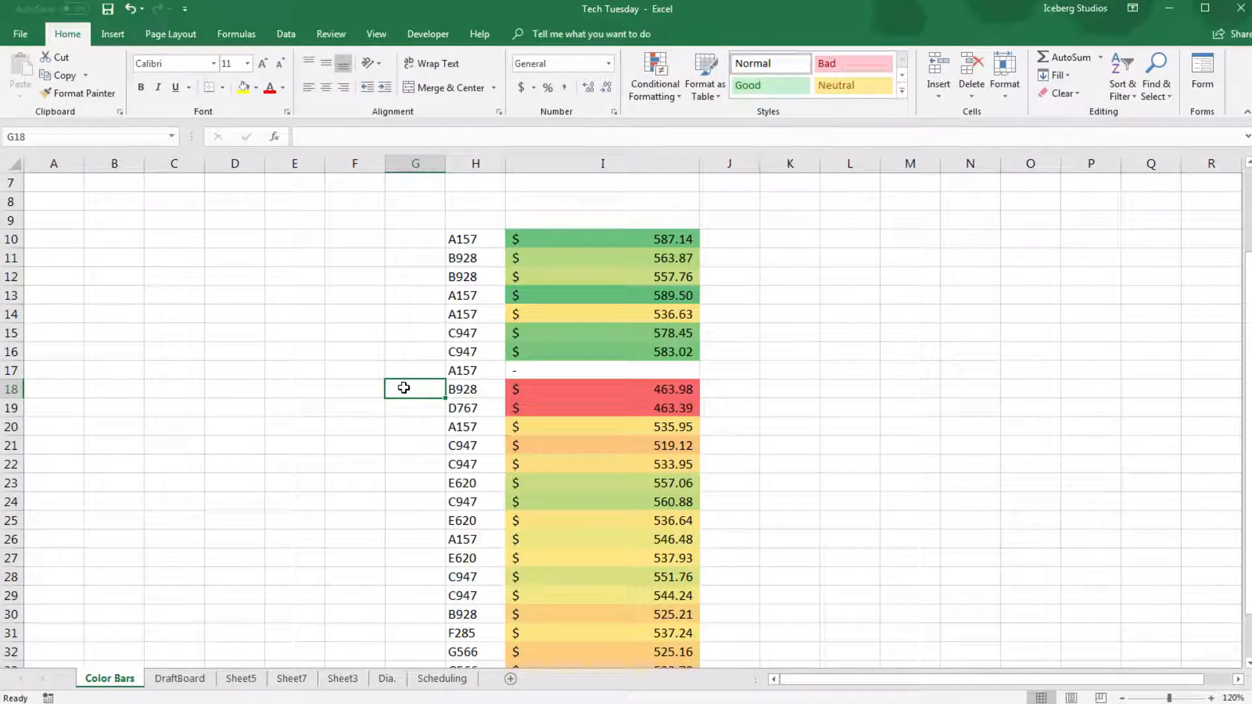
{"action": "scroll", "coordinate": [408, 384], "scroll_direction": "down", "scroll_amount": 1}
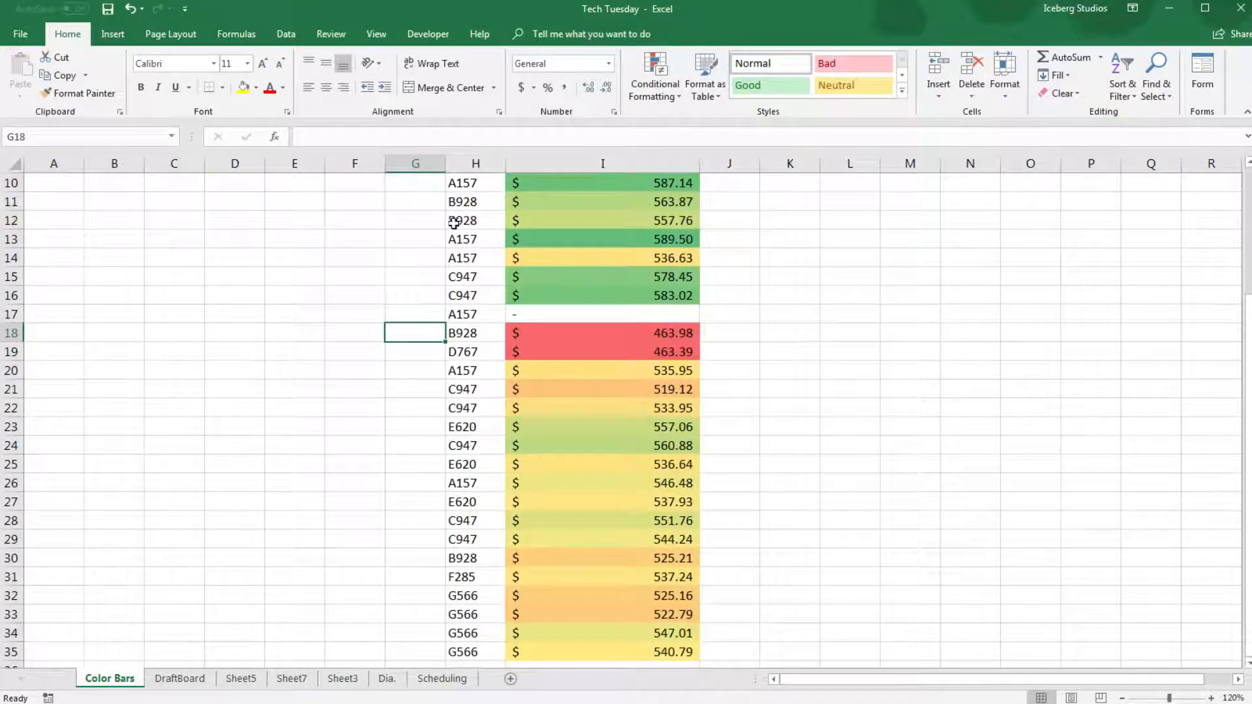
{"action": "scroll", "coordinate": [463, 225], "scroll_direction": "up", "scroll_amount": 1}
{"action": "left_click_drag", "start_coordinate": [462, 232], "coordinate": [638, 589]}
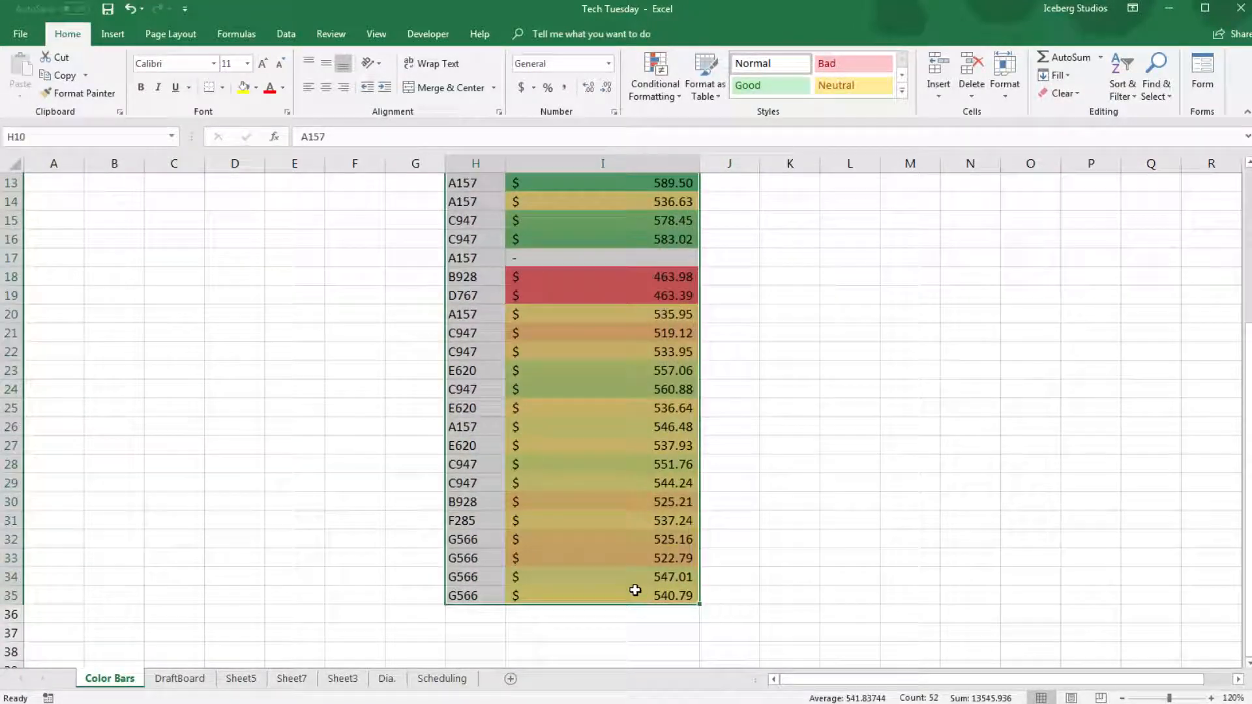
{"action": "left_click", "coordinate": [780, 493]}
{"action": "scroll", "coordinate": [780, 492], "scroll_direction": "up", "scroll_amount": 4}
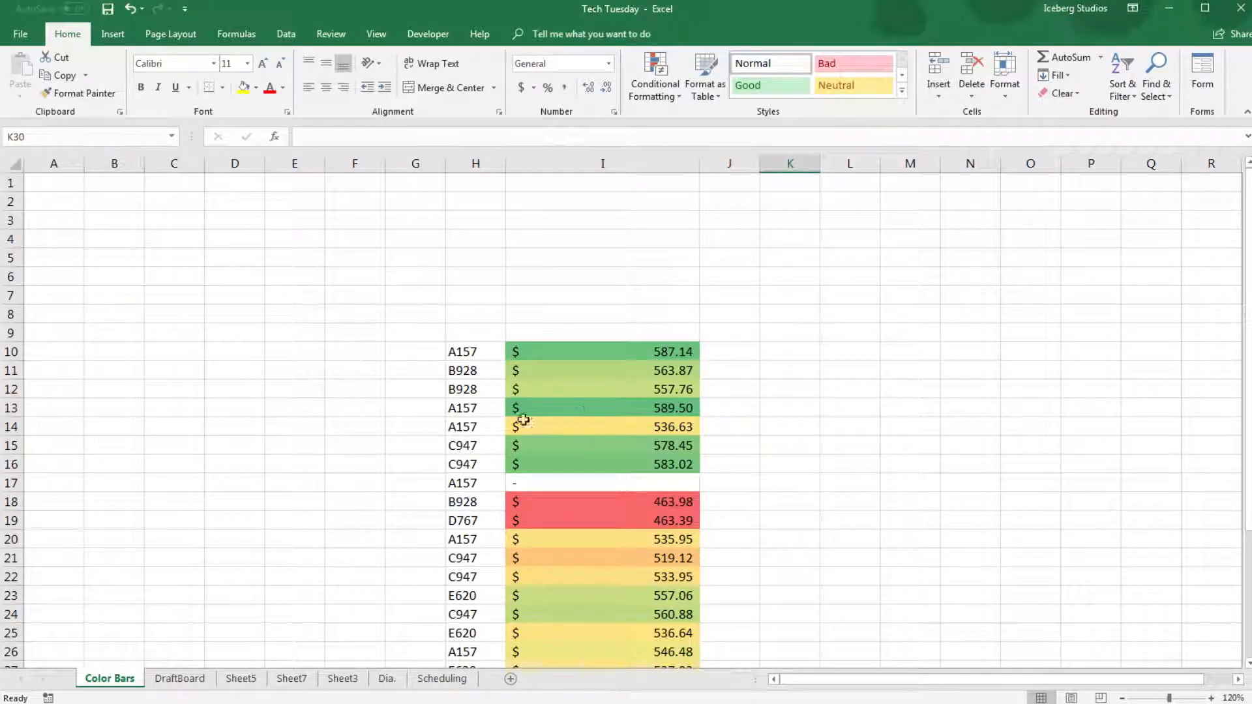
Collapse rows 11, 12 and 14 to isolate the green amounts within I10:I16 and compare them.
{"action": "left_click_drag", "start_coordinate": [611, 352], "coordinate": [606, 464]}
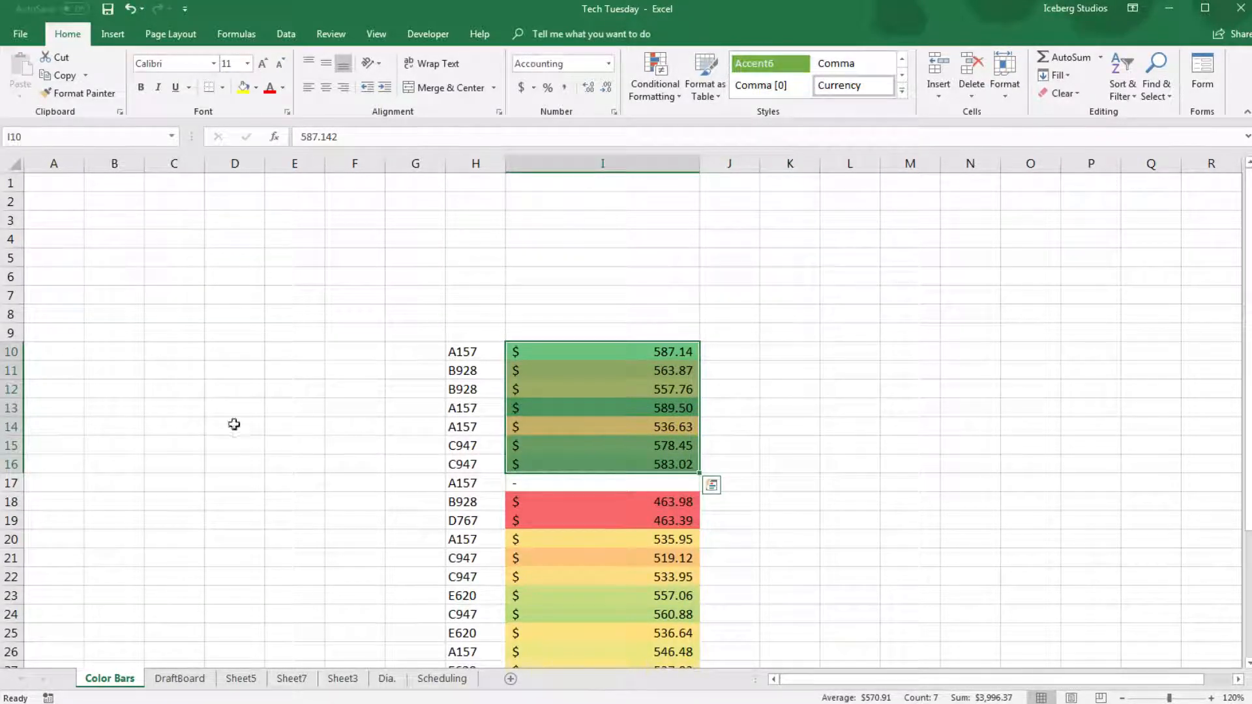
{"action": "left_click", "coordinate": [587, 427]}
{"action": "left_click_drag", "start_coordinate": [11, 436], "coordinate": [17, 370]}
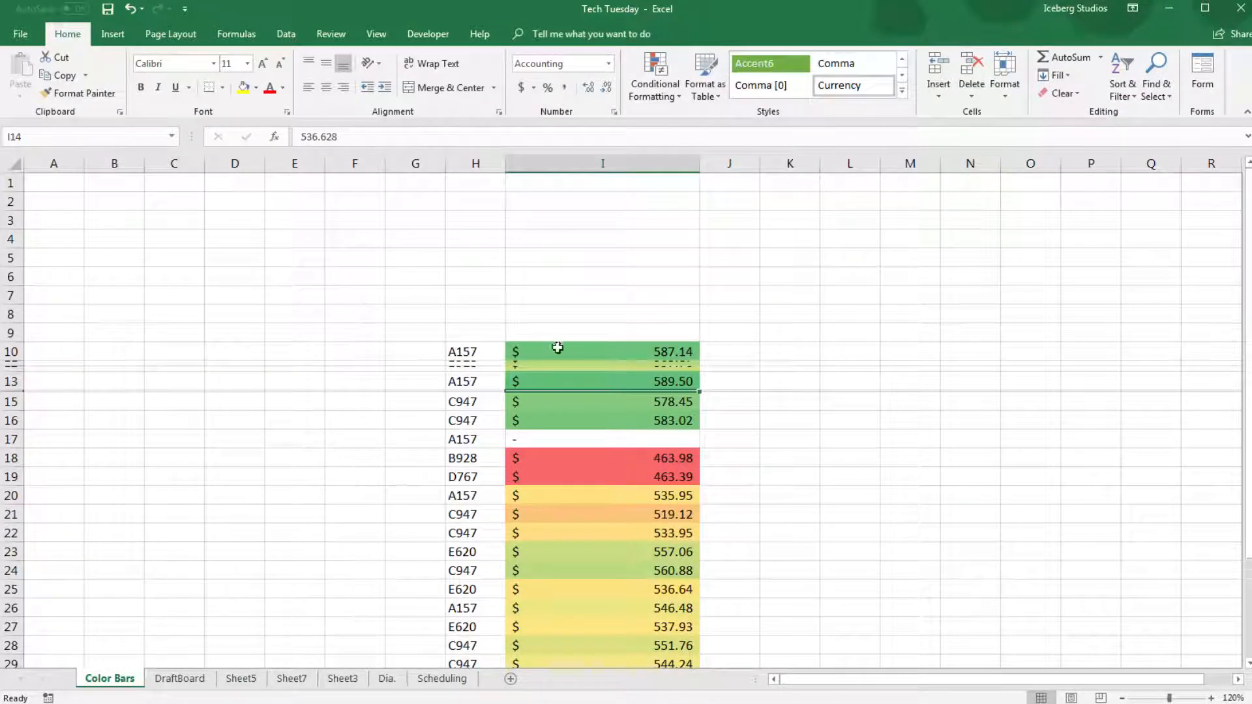
{"action": "left_click", "coordinate": [593, 353]}
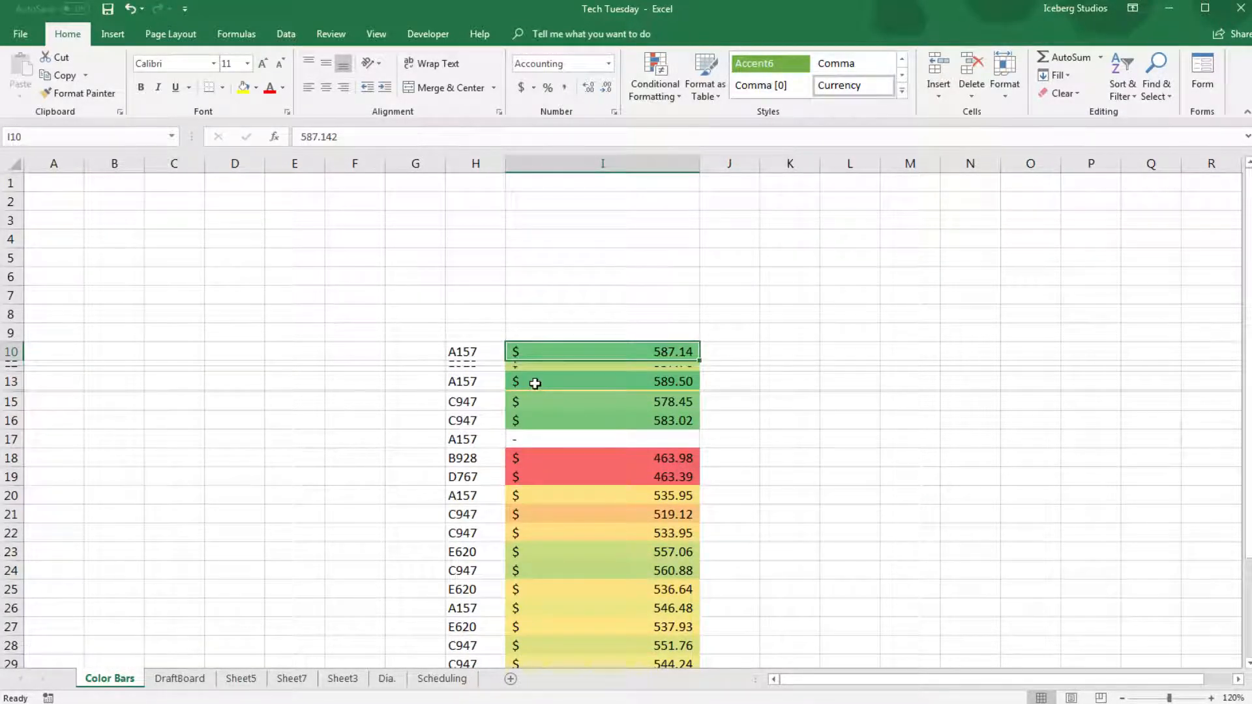
{"action": "left_click", "coordinate": [535, 384]}
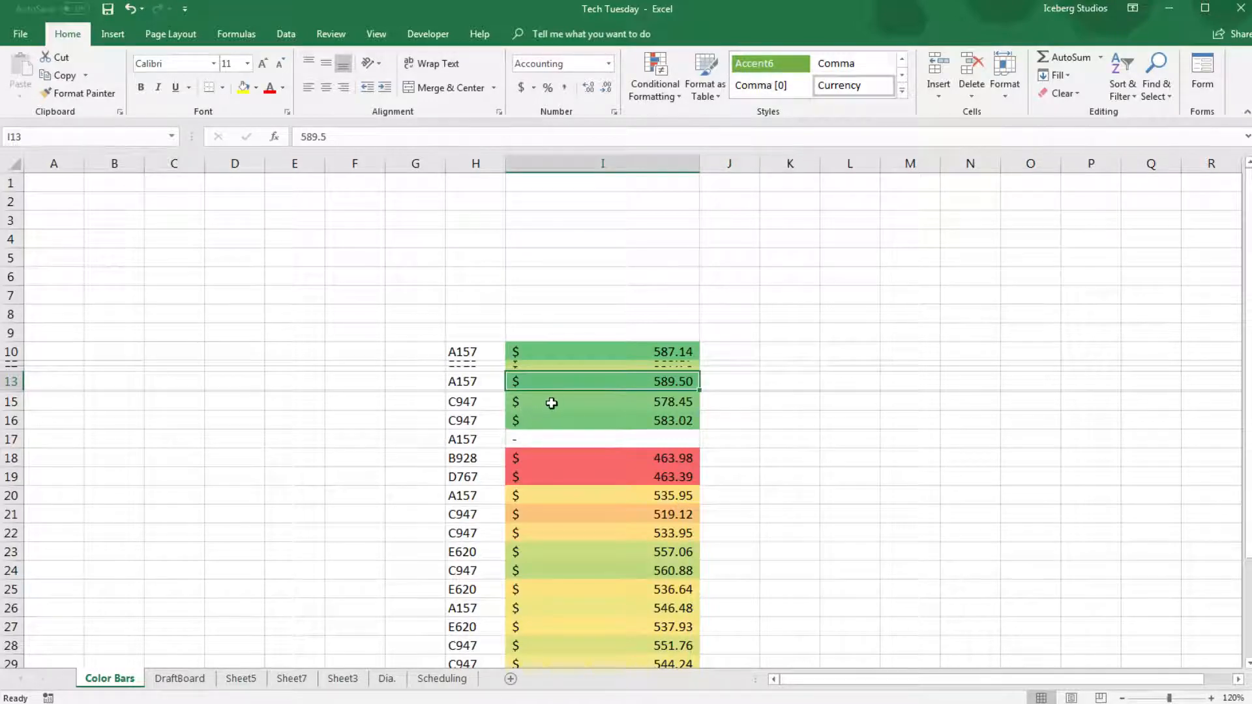
{"action": "left_click_drag", "start_coordinate": [552, 404], "coordinate": [558, 421]}
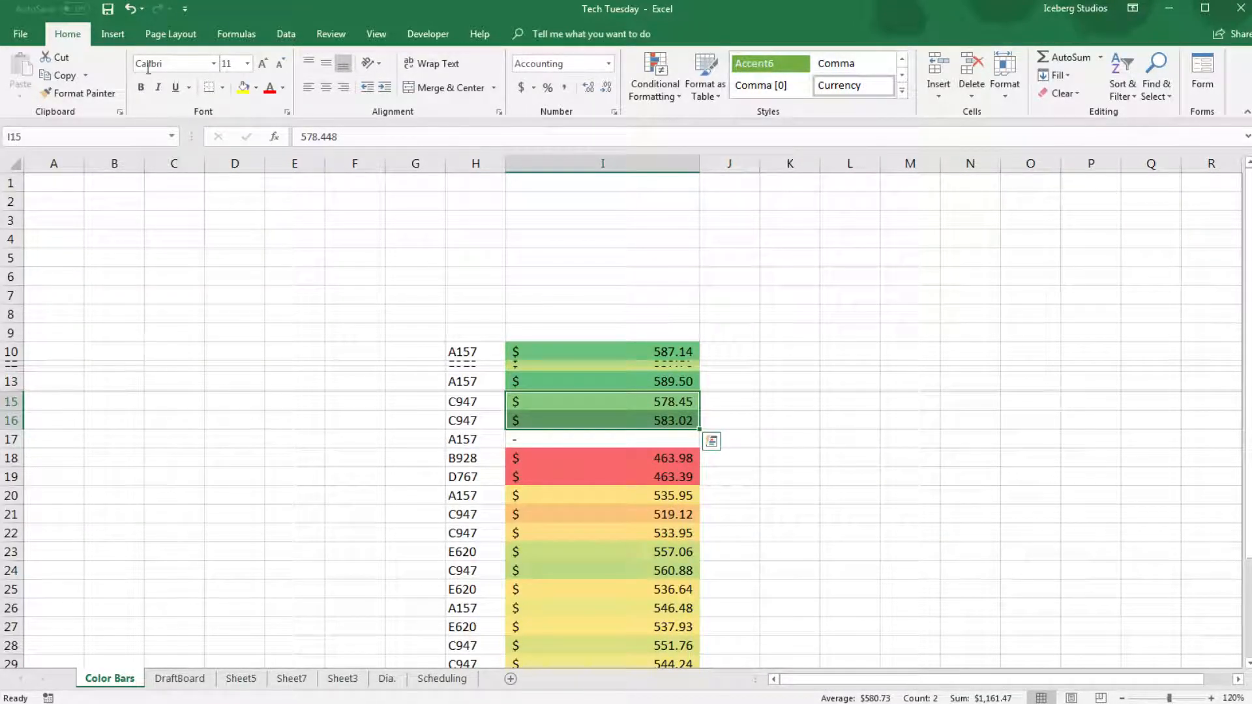
Undo the collapsing of rows 11, 12 and 14 while keeping the Green - Yellow - Red color scale on I10:I35.
{"action": "left_click", "coordinate": [129, 14]}
{"action": "left_click", "coordinate": [368, 279]}
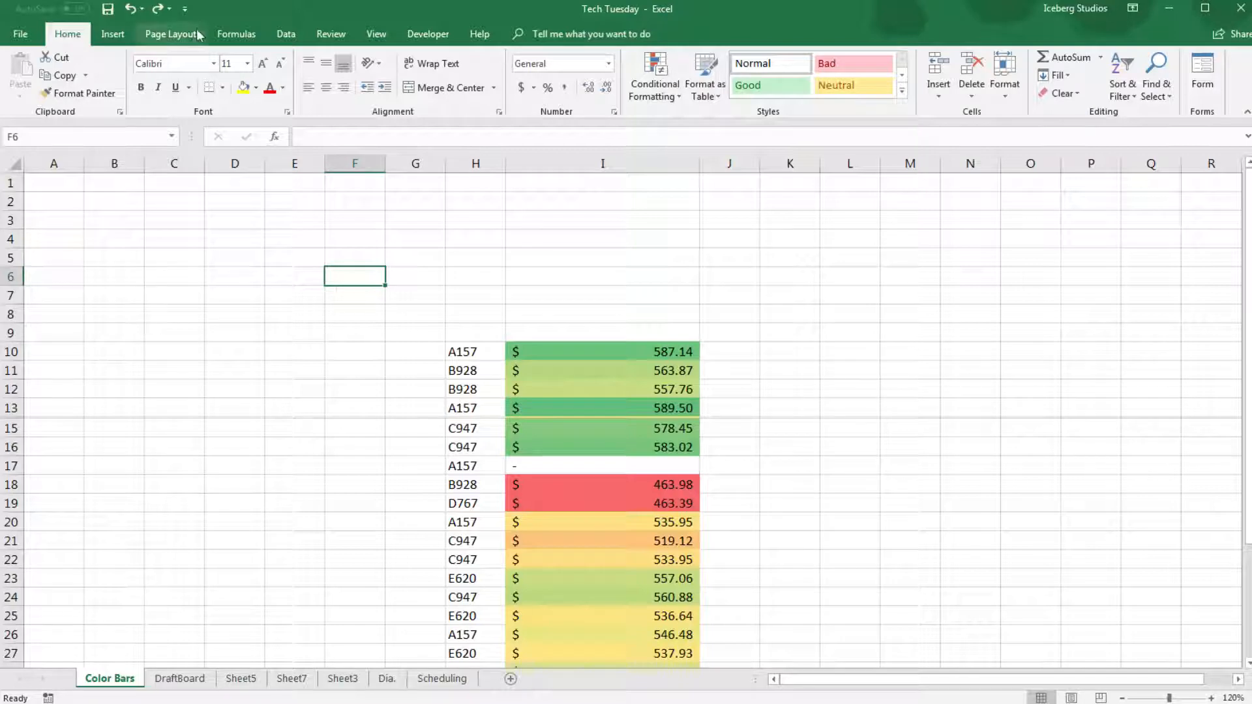
{"action": "left_click", "coordinate": [158, 11]}
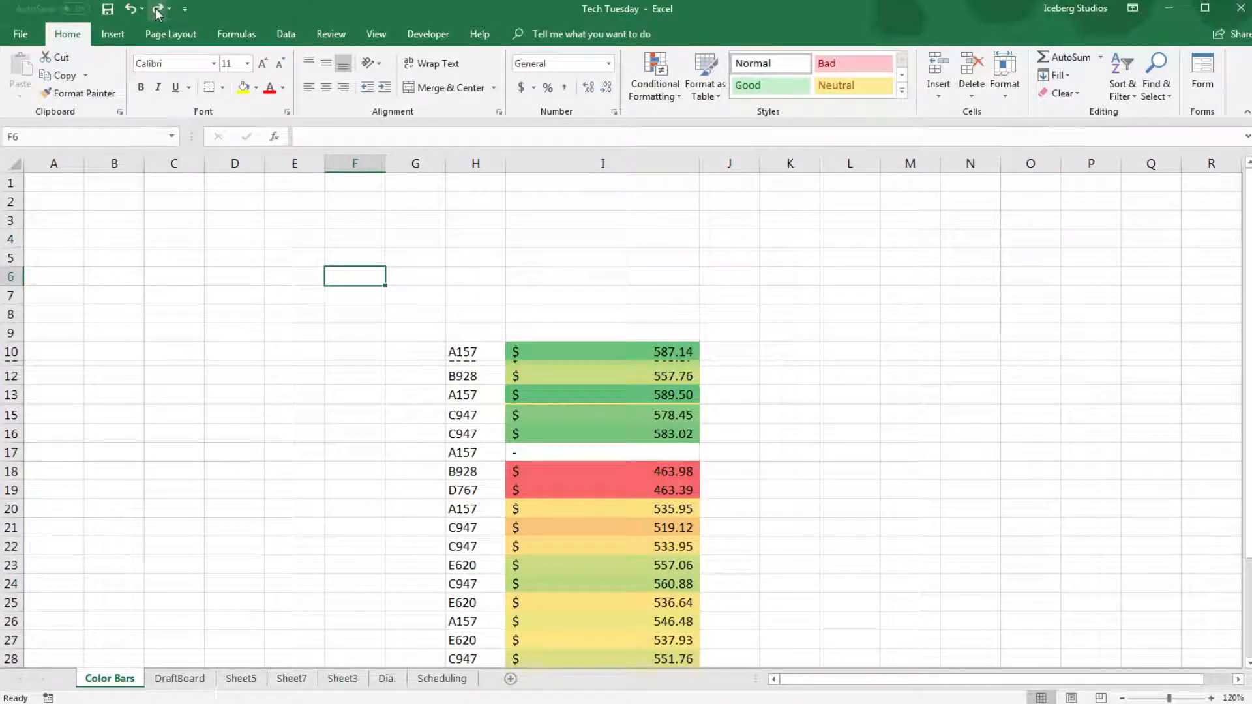
{"action": "left_click", "coordinate": [157, 11]}
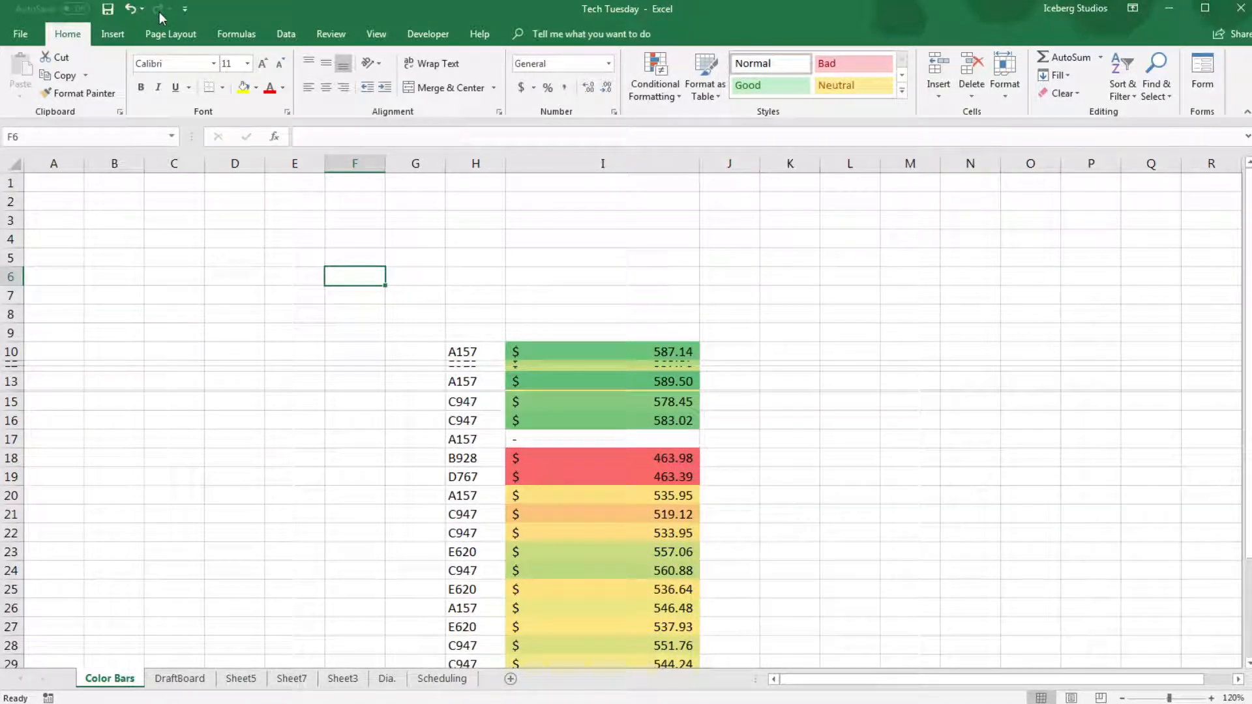
{"action": "left_click", "coordinate": [132, 10]}
{"action": "left_click", "coordinate": [132, 10]}
{"action": "left_click", "coordinate": [133, 11]}
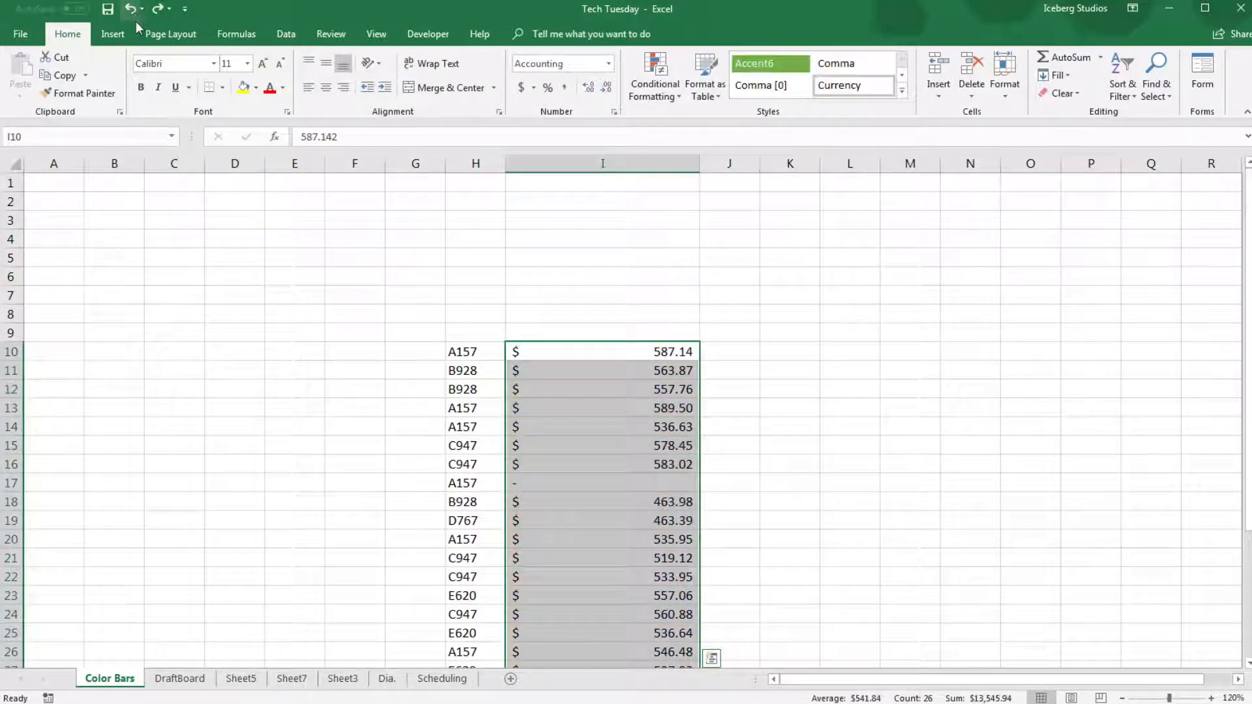
{"action": "left_click", "coordinate": [157, 11]}
{"action": "left_click", "coordinate": [380, 349]}
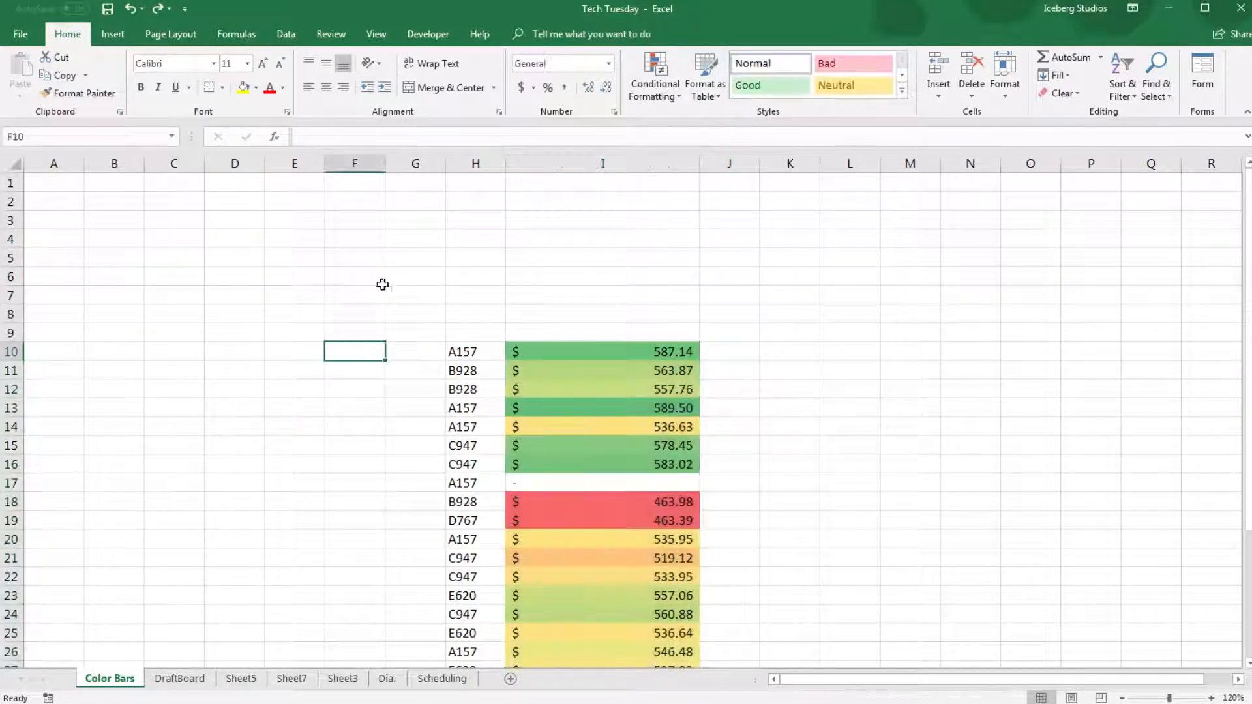
{"action": "left_click_drag", "start_coordinate": [651, 351], "coordinate": [734, 334]}
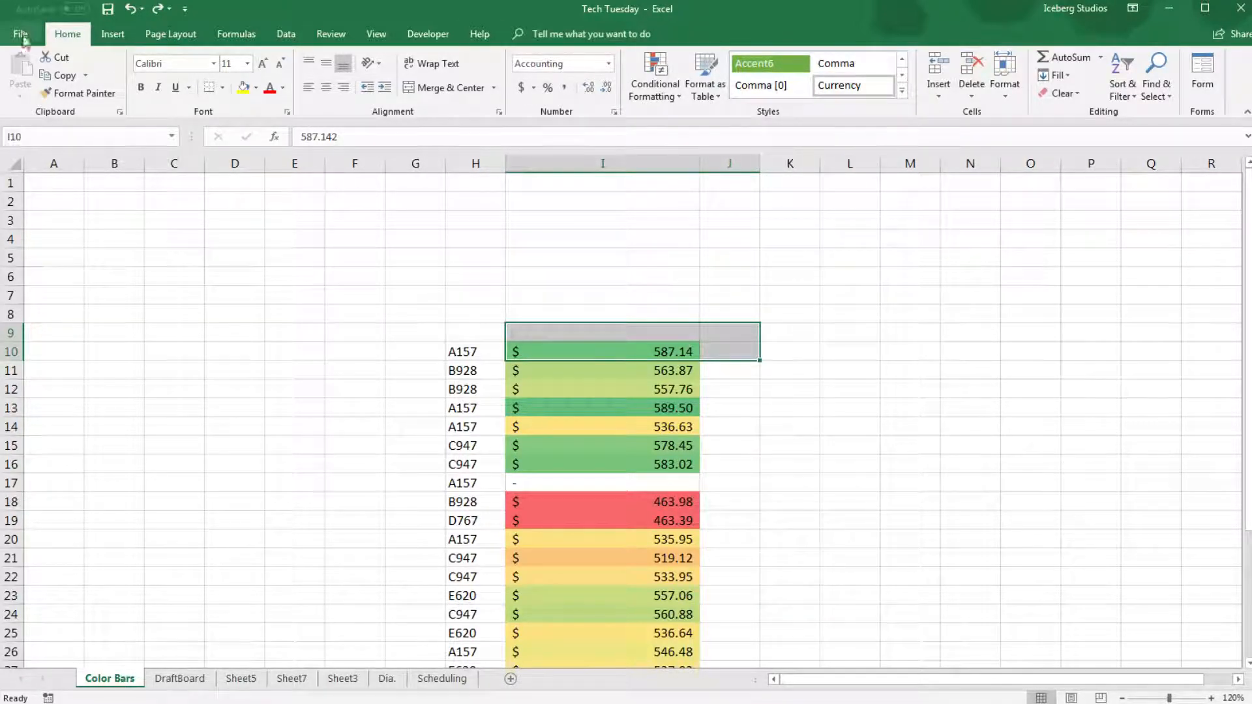
{"action": "left_click", "coordinate": [649, 94]}
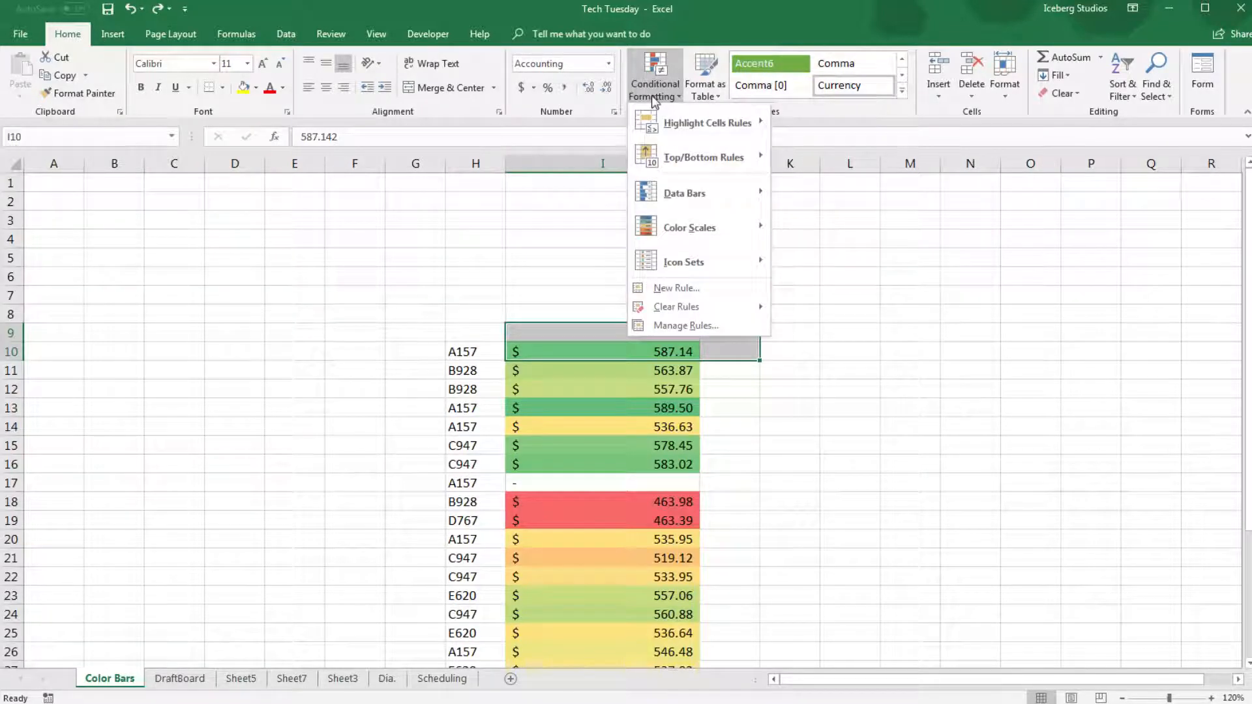
{"action": "mouse_move", "coordinate": [691, 226]}
{"action": "left_click", "coordinate": [907, 376]}
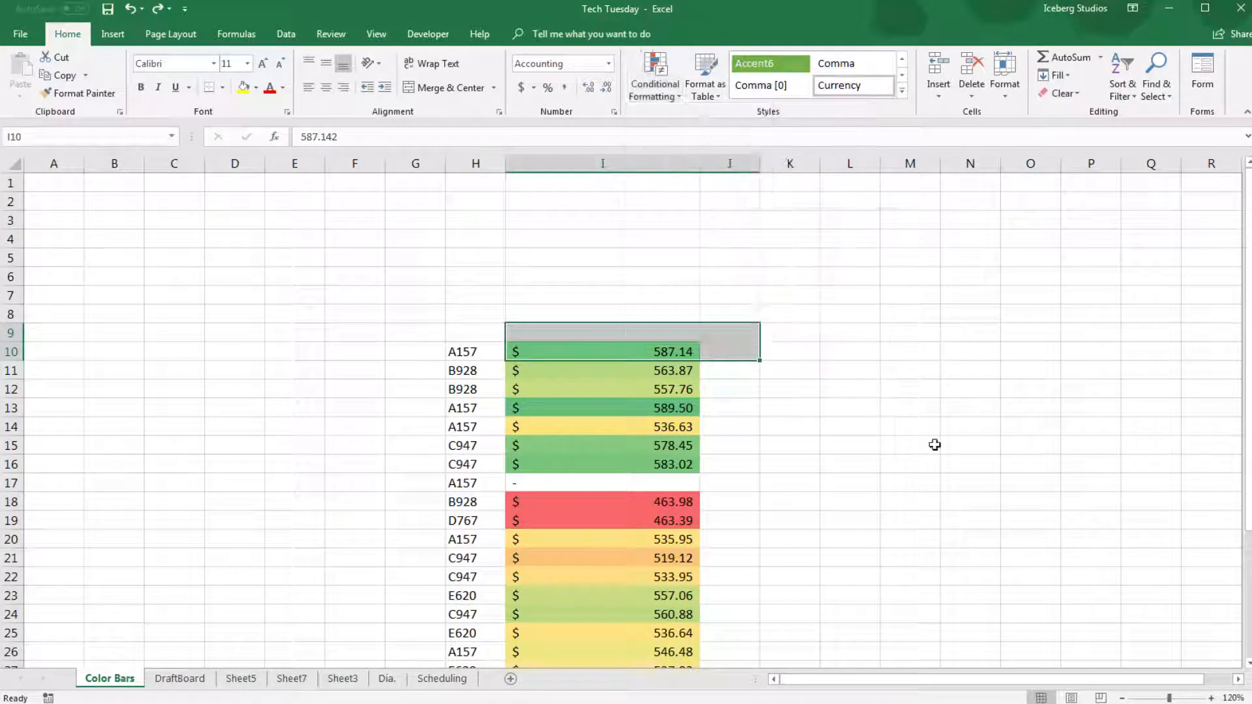
Examine the color scale across I10:I35, comparing the red amounts in I18:I19 with the green ones in I10, I13, I15 and I16.
{"action": "scroll", "coordinate": [933, 438], "scroll_direction": "down", "scroll_amount": 5}
{"action": "scroll", "coordinate": [934, 437], "scroll_direction": "up", "scroll_amount": 2}
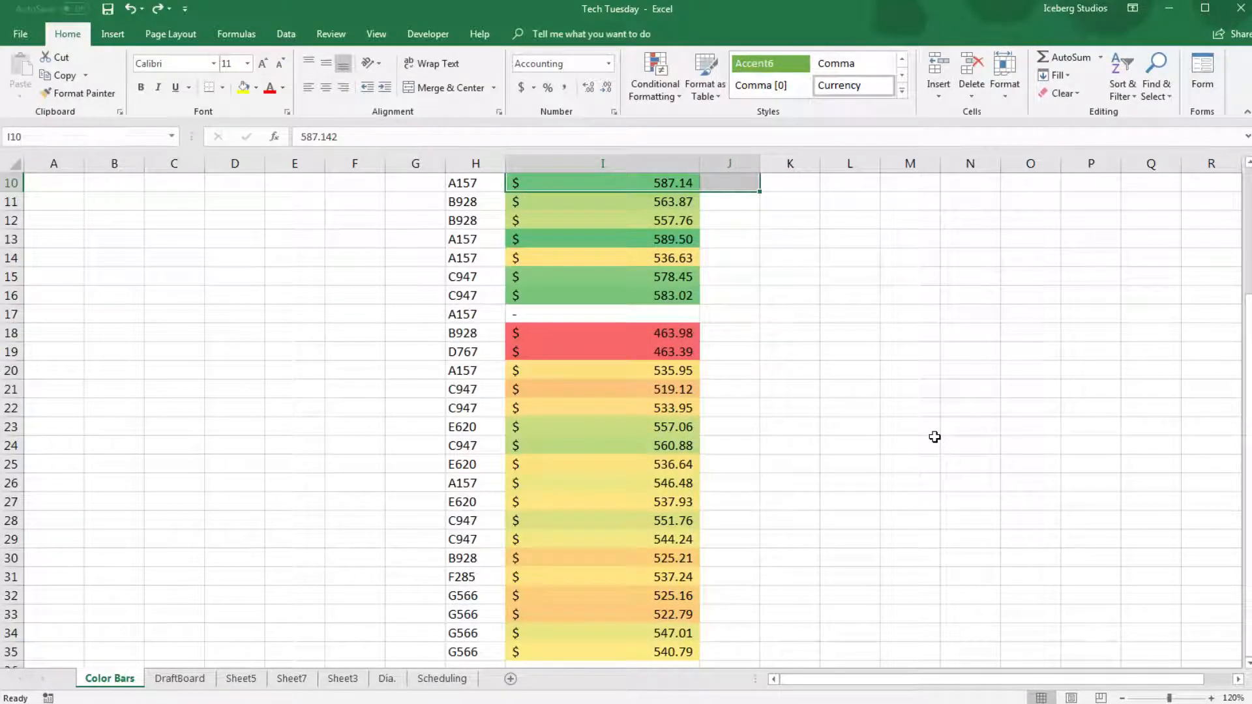
{"action": "scroll", "coordinate": [794, 393], "scroll_direction": "up", "scroll_amount": 3}
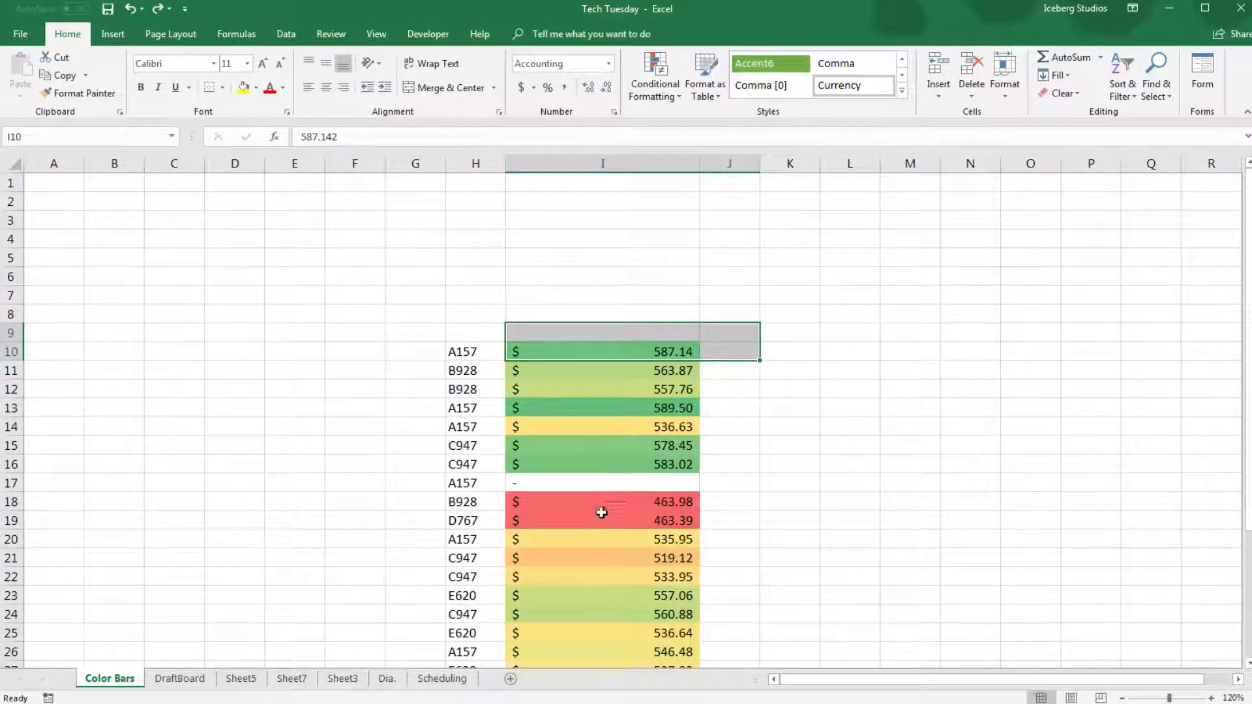
{"action": "mouse_move", "coordinate": [603, 503]}
{"action": "left_mouse_down"}
{"action": "mouse_move", "coordinate": [603, 485]}
{"action": "mouse_move", "coordinate": [603, 520]}
{"action": "left_mouse_up"}
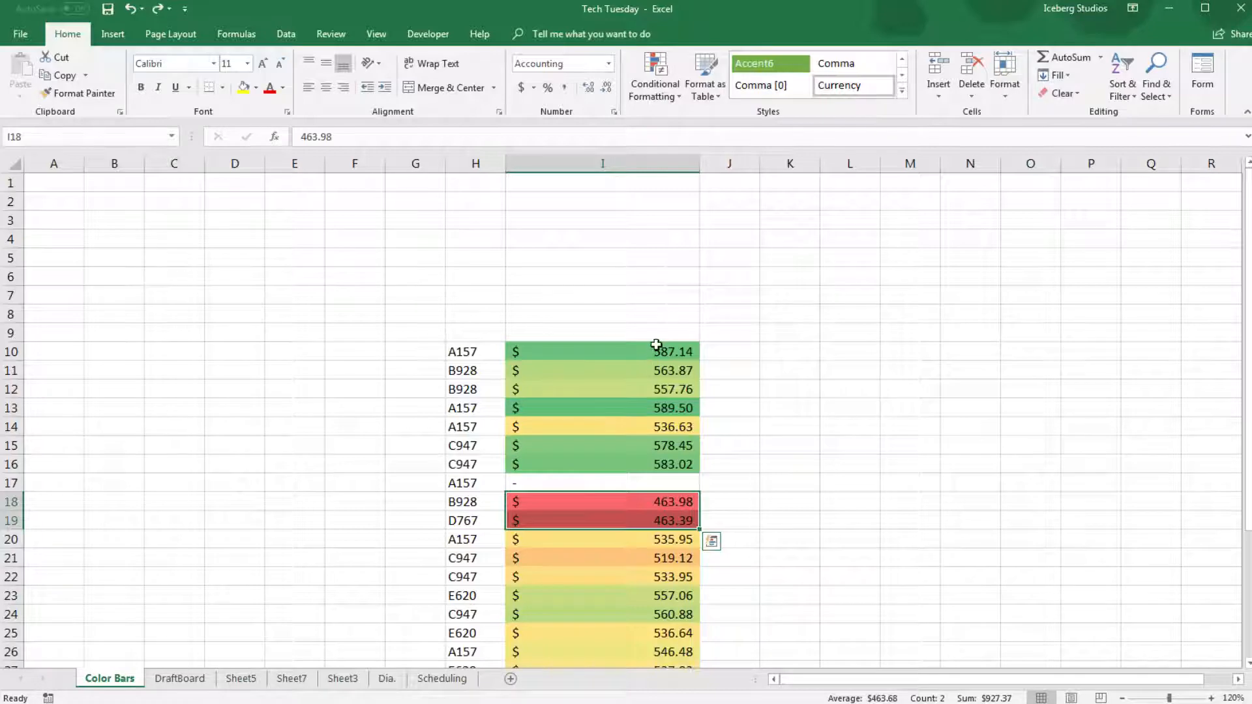
{"action": "left_click", "coordinate": [654, 352]}
{"action": "left_click", "coordinate": [620, 407]}
{"action": "left_click", "coordinate": [628, 452]}
{"action": "left_click", "coordinate": [587, 464]}
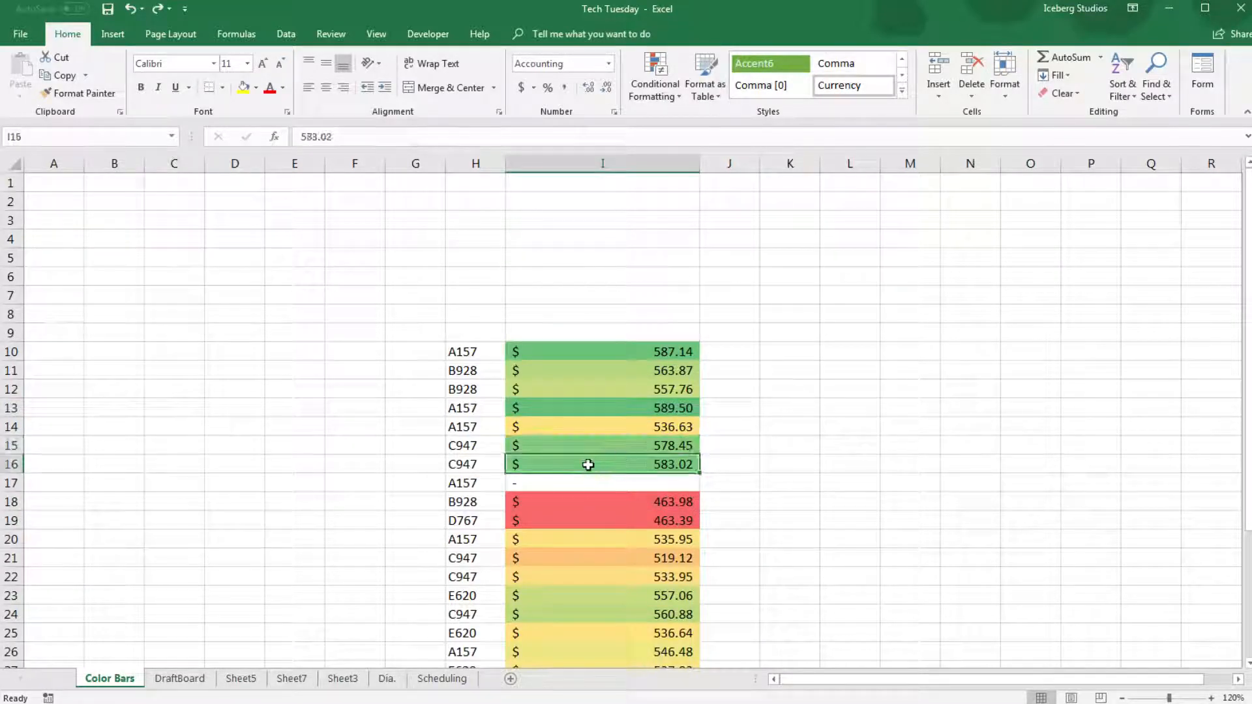